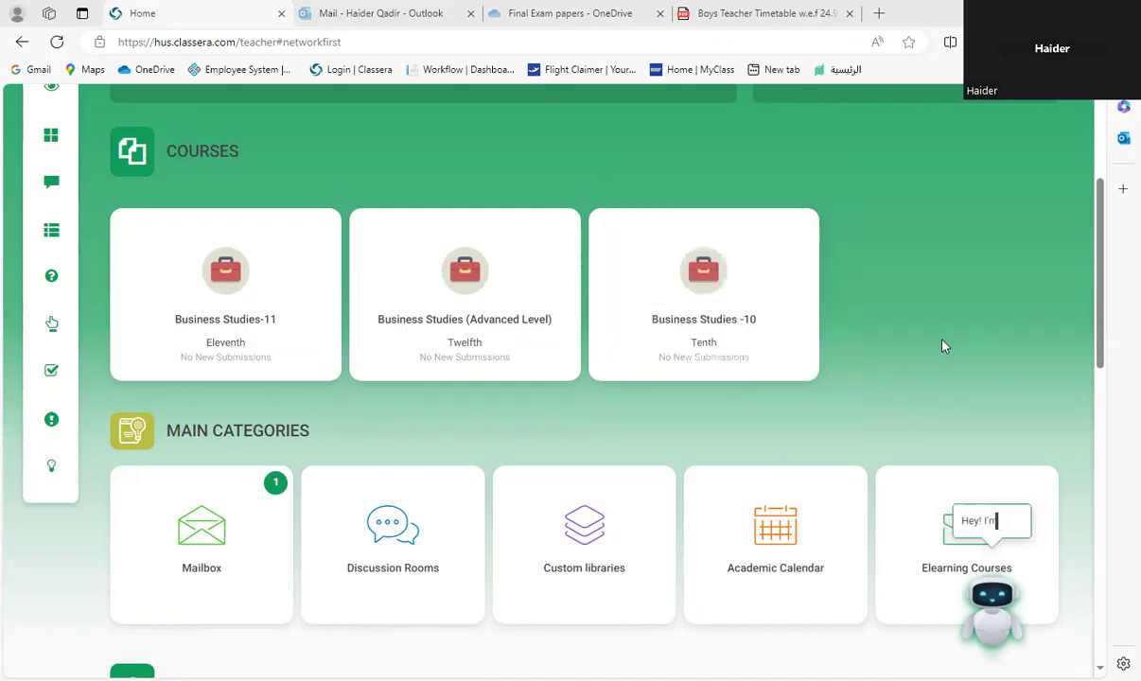
Step: Open the Fill Report Card page in Grade Management for the Business Studies -10 course
mouse_move(242, 327)
click(746, 376)
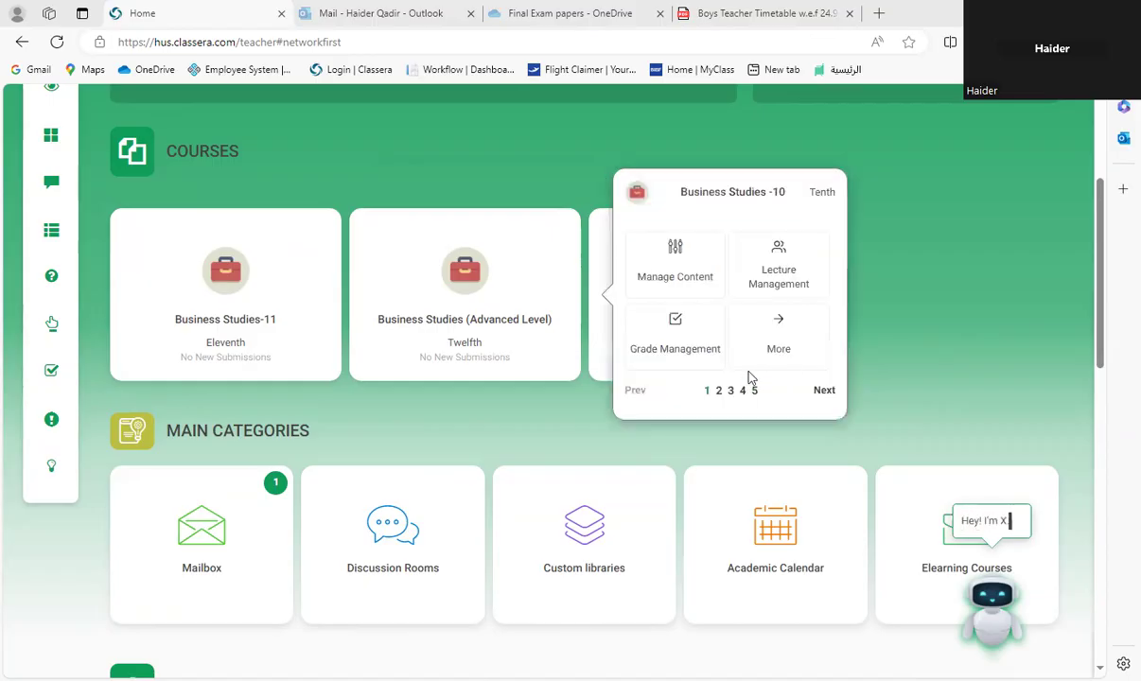
click(670, 354)
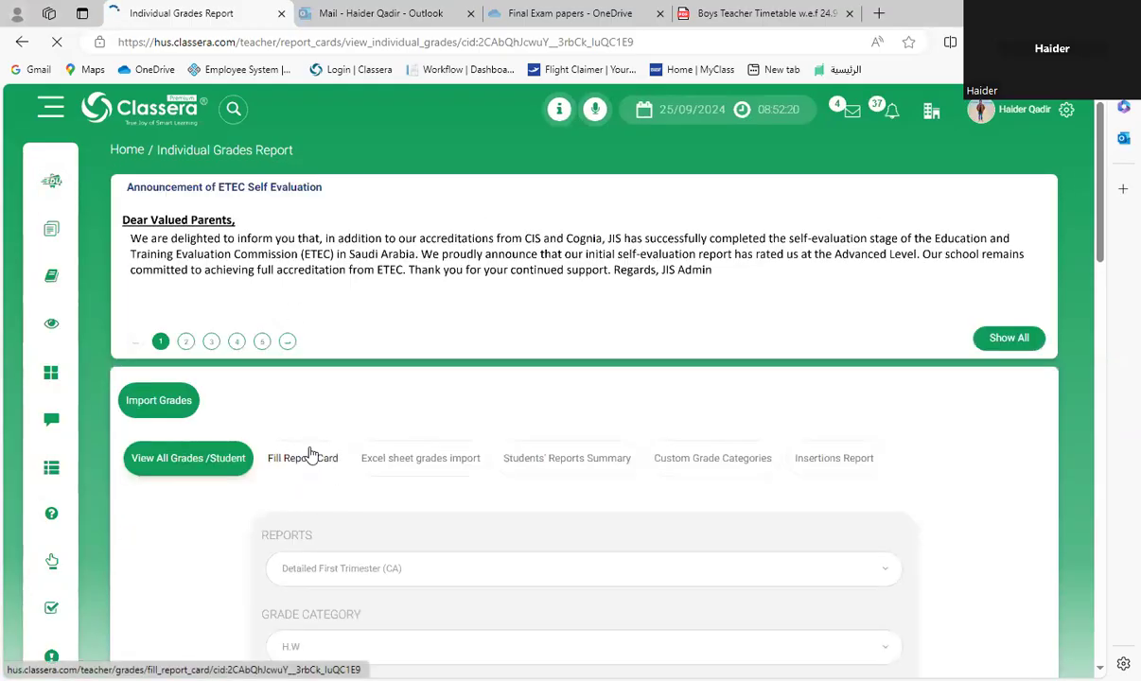
scroll(319, 424, down, 2)
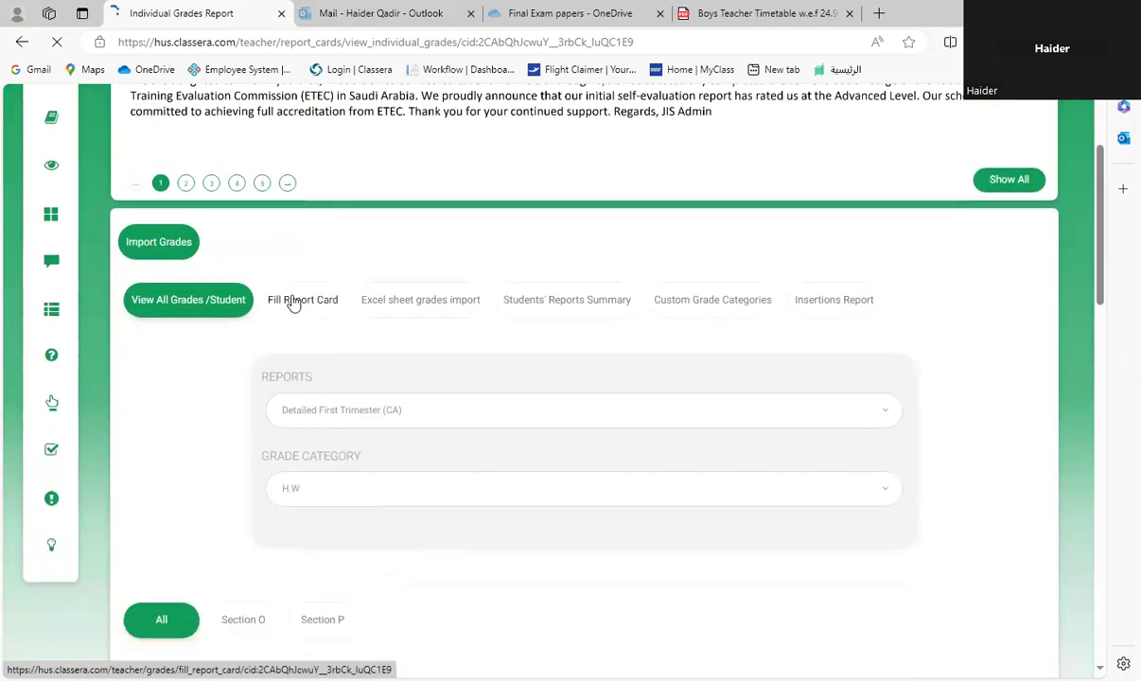
click(293, 301)
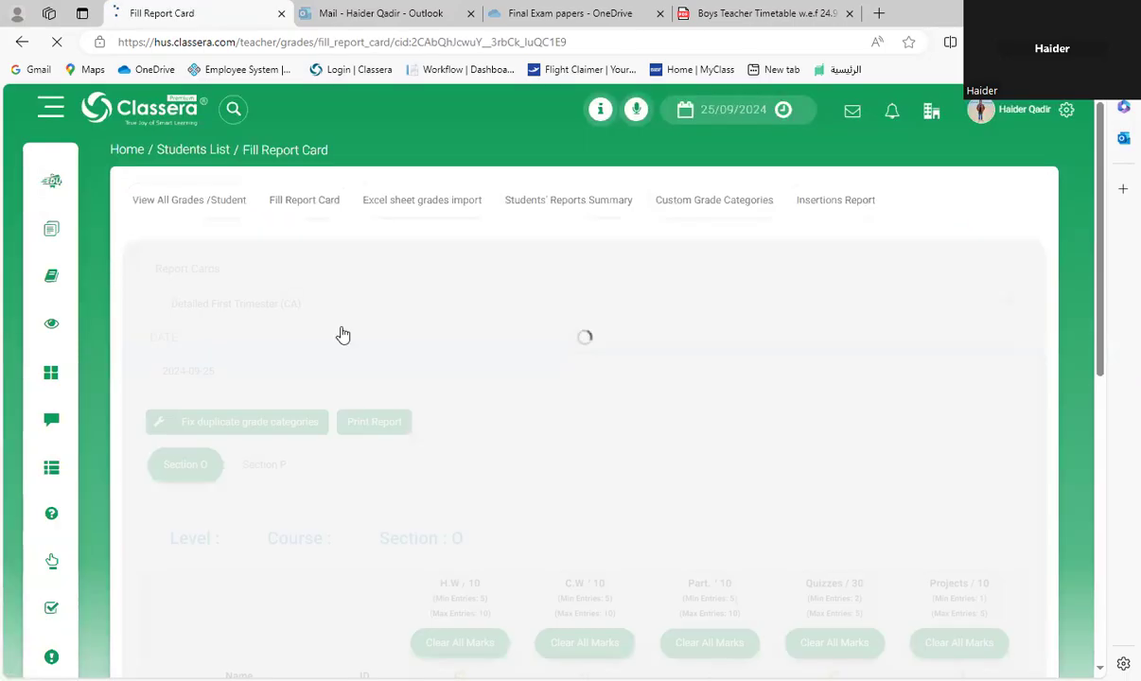
scroll(472, 398, down, 5)
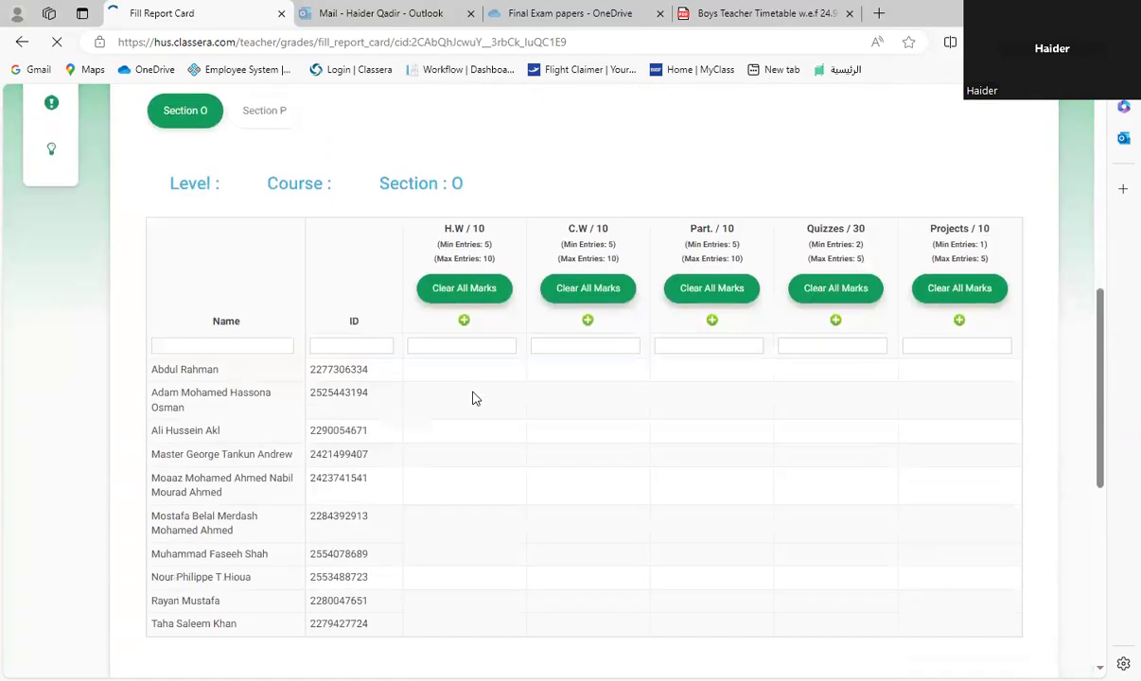
Step: Start a new grade entry for the H.W category and title it "chapter 1"
scroll(500, 388, up, 2)
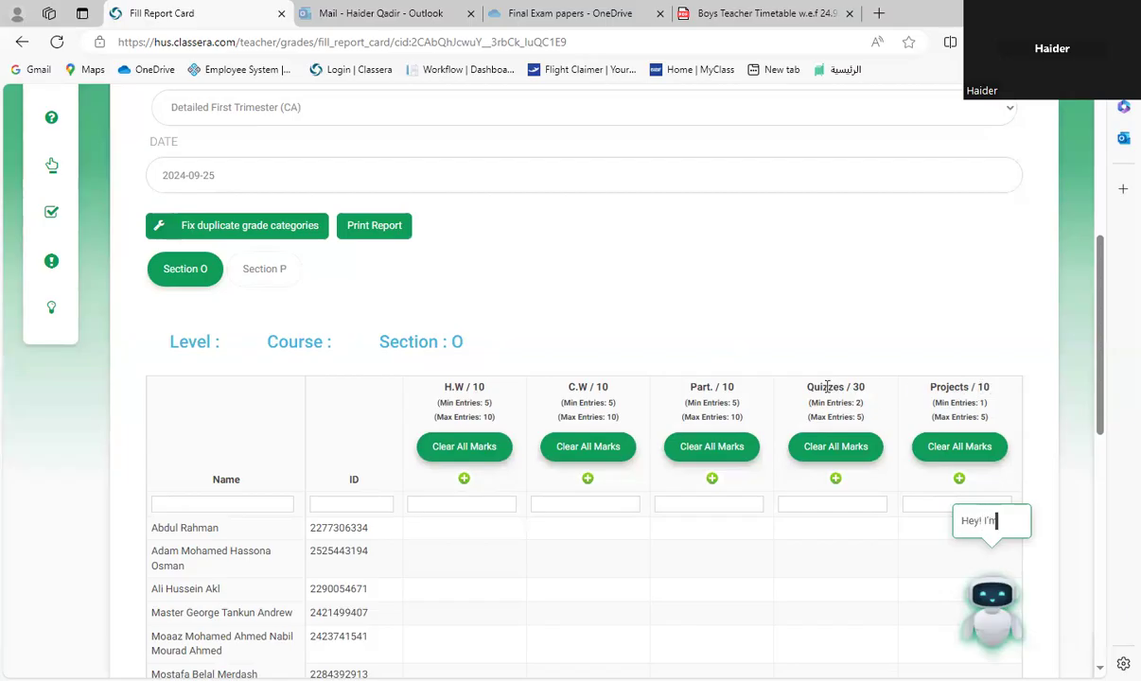
scroll(445, 452, down, 1)
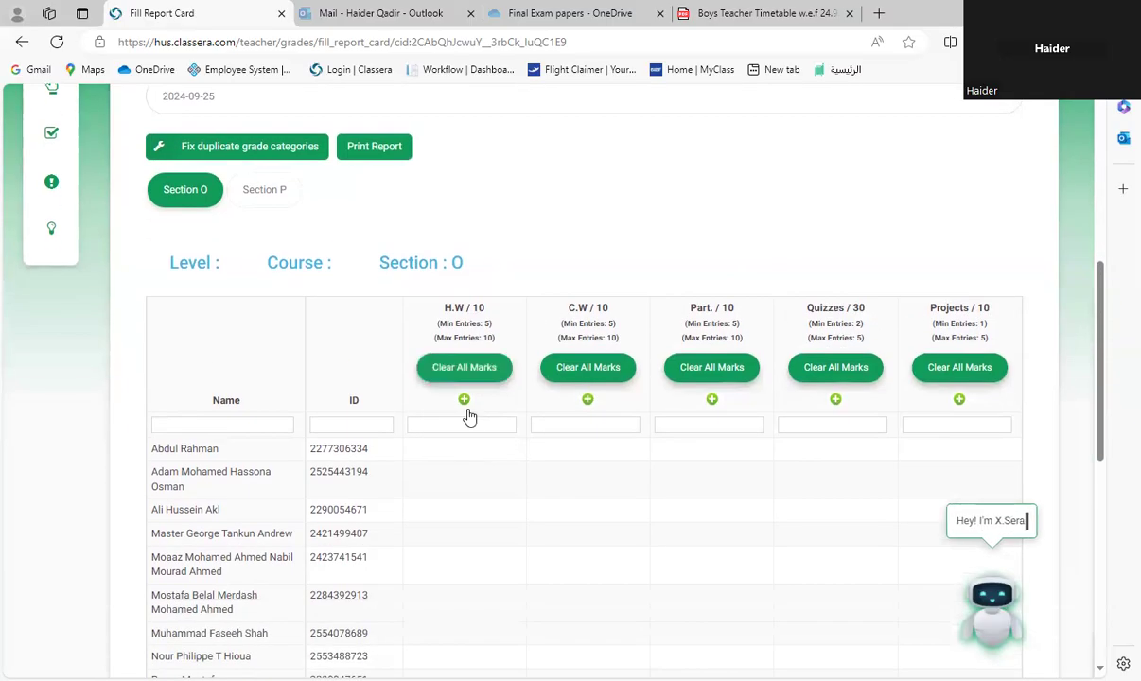
scroll(469, 416, down, 2)
scroll(478, 341, up, 2)
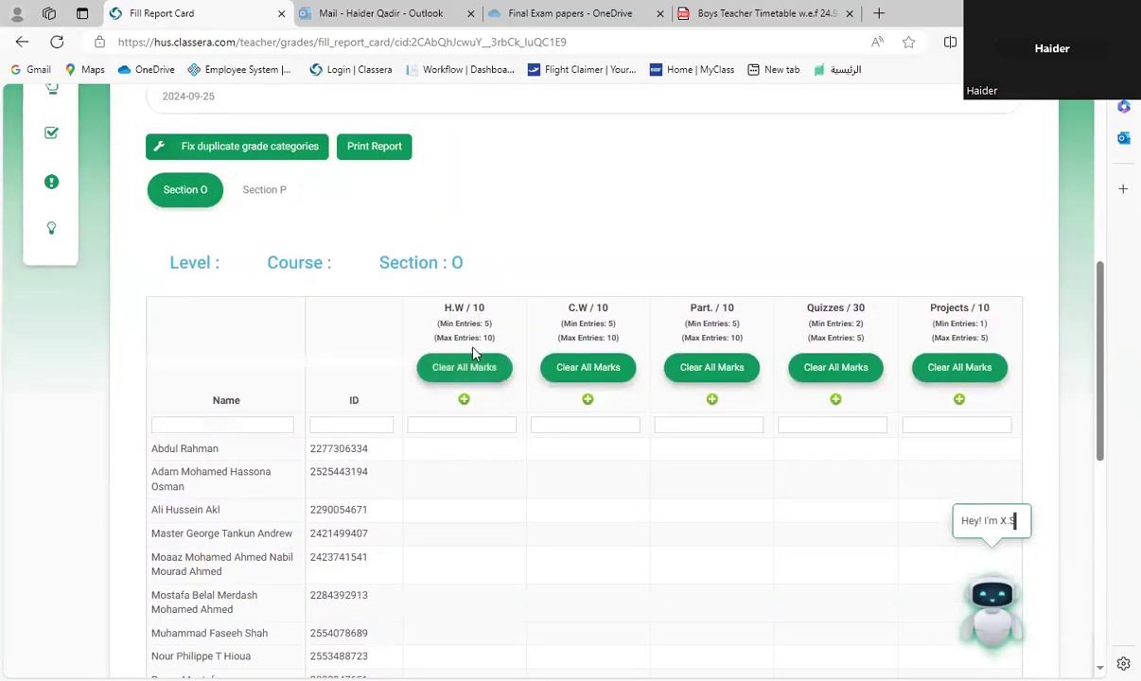
click(463, 400)
text(chapter 1)
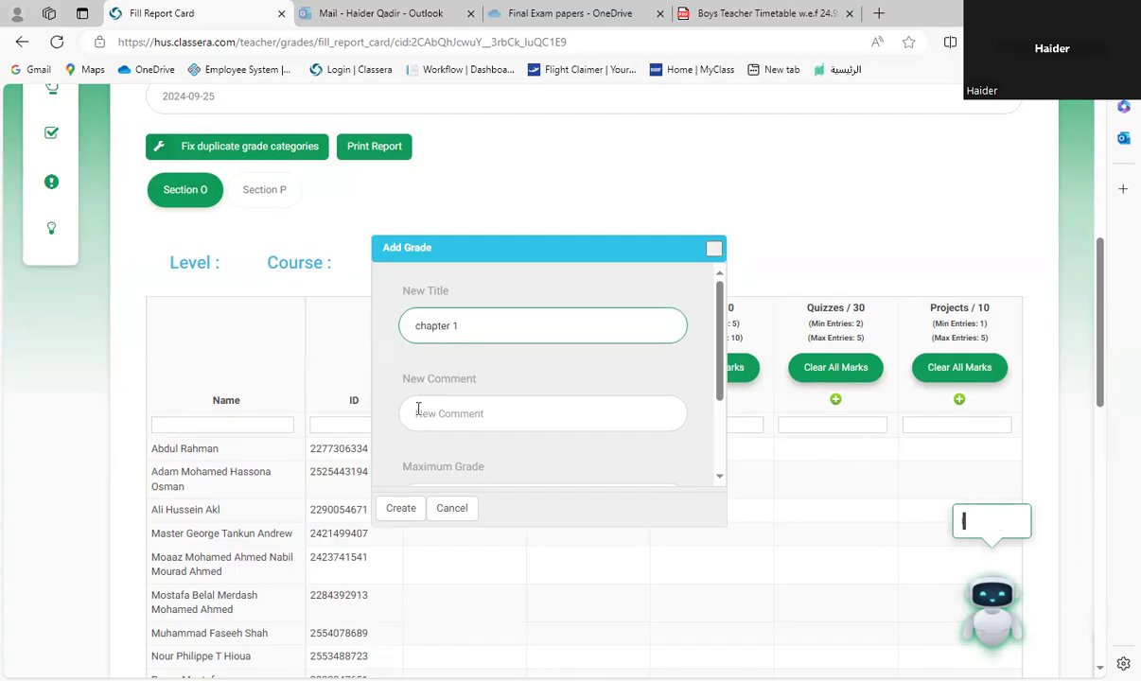
Step: Keep the entry's maximum grade at 10, make it the default grade for all students, and create it
scroll(438, 425, down, 3)
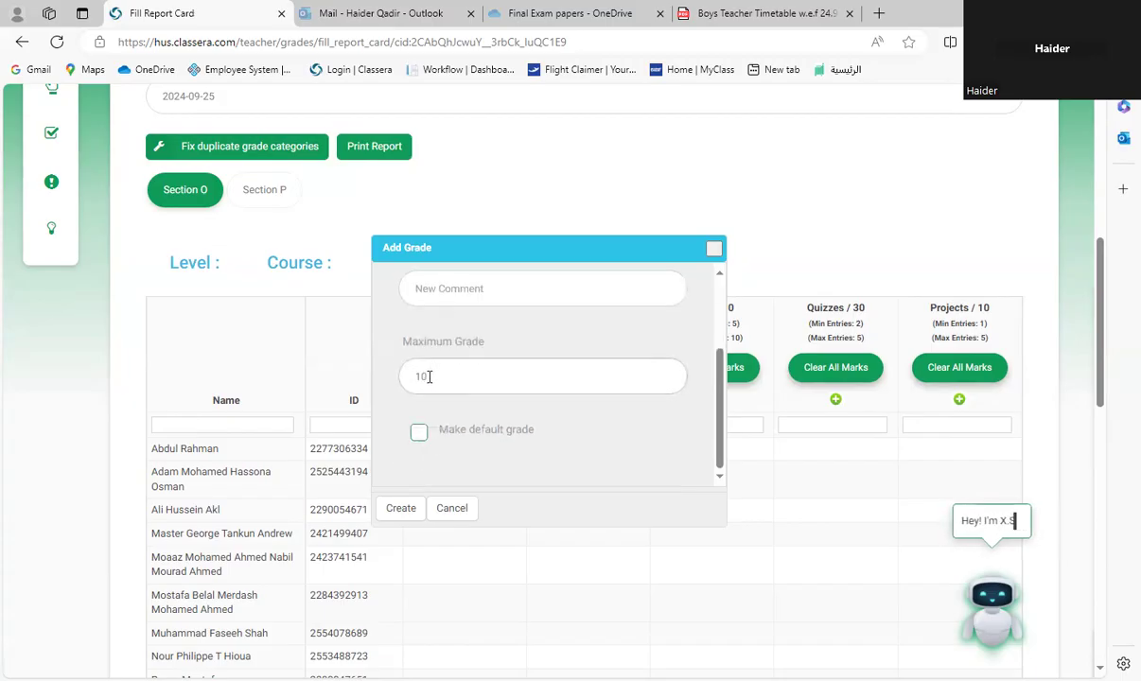
click(431, 377)
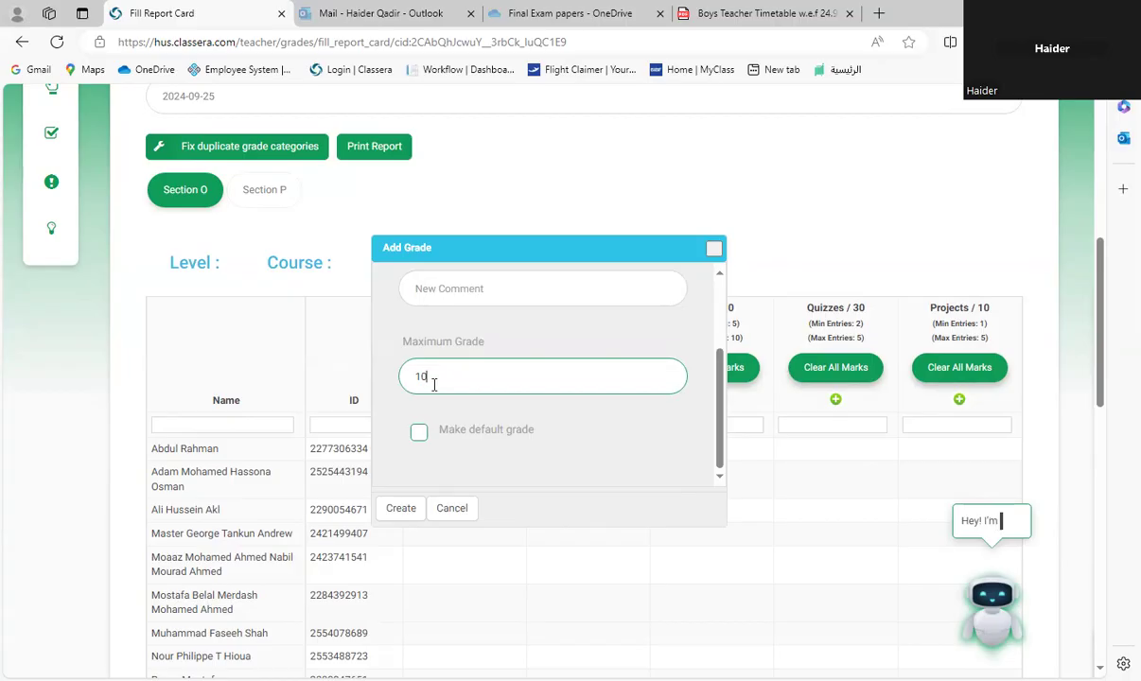
click(417, 437)
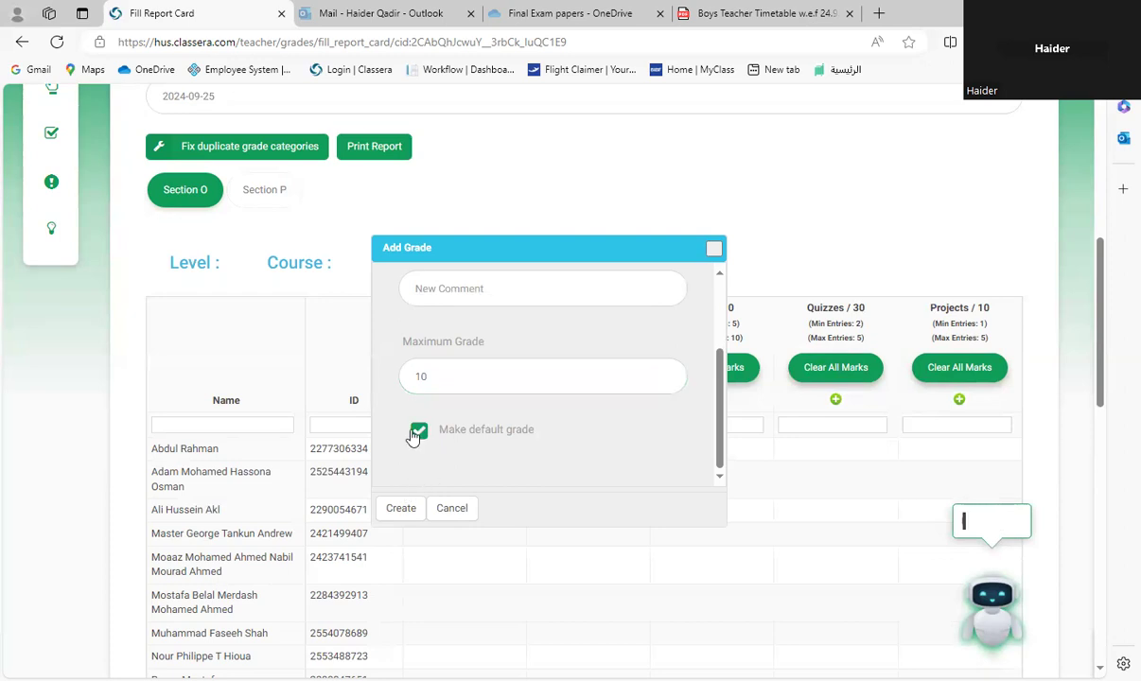
click(399, 511)
Step: Lower individual H.W marks to 8 for the third student, 9 for the fifth and 8 for the first
scroll(400, 509, down, 3)
scroll(419, 395, up, 2)
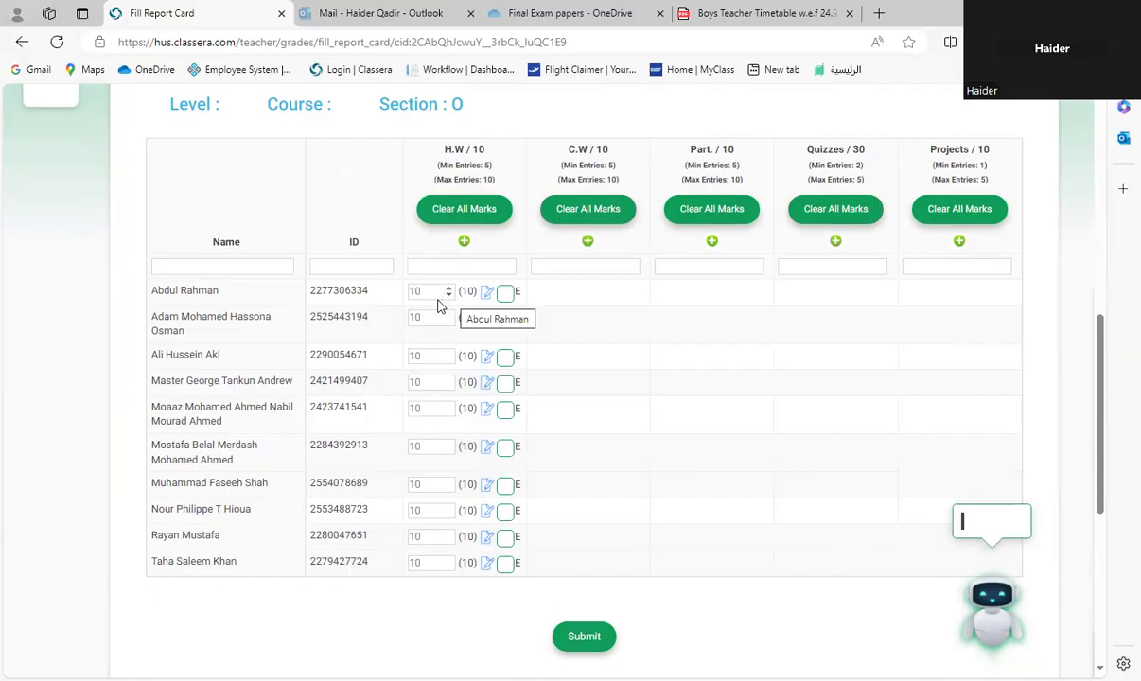
double_click(448, 360)
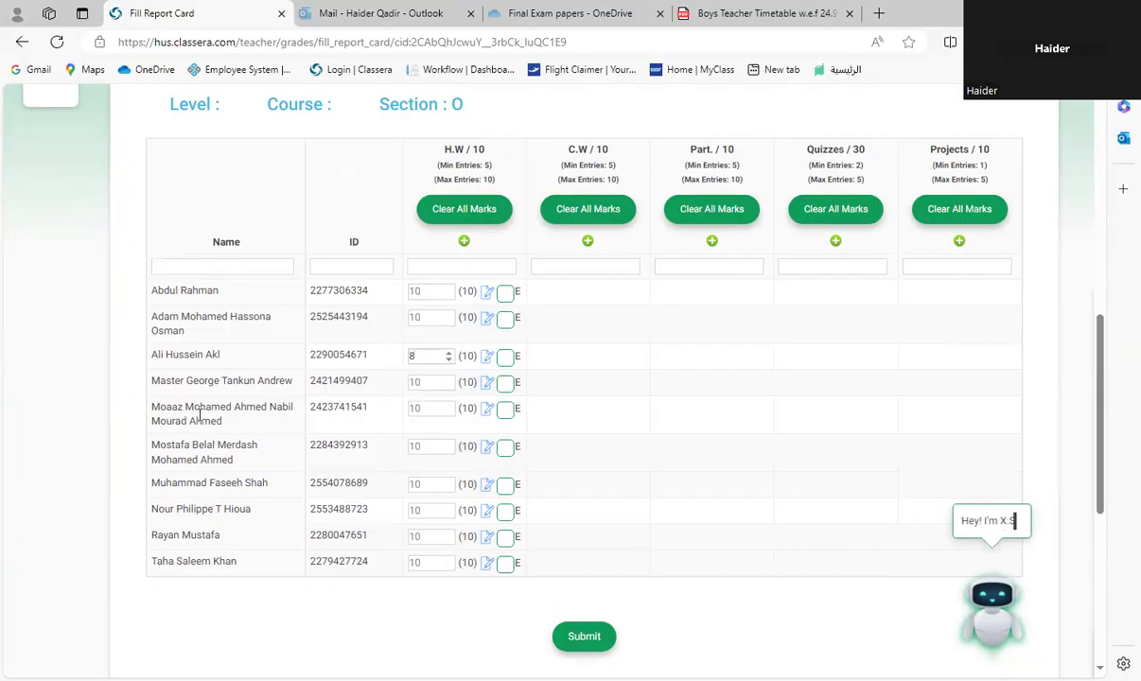
click(448, 412)
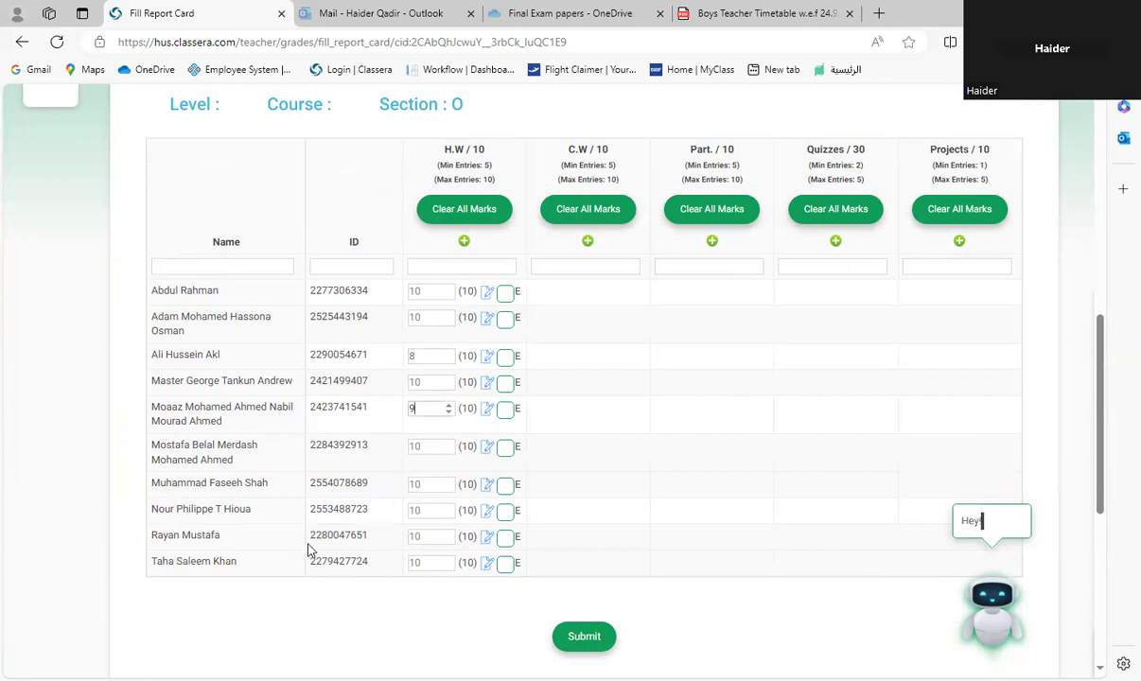
click(449, 296)
click(449, 295)
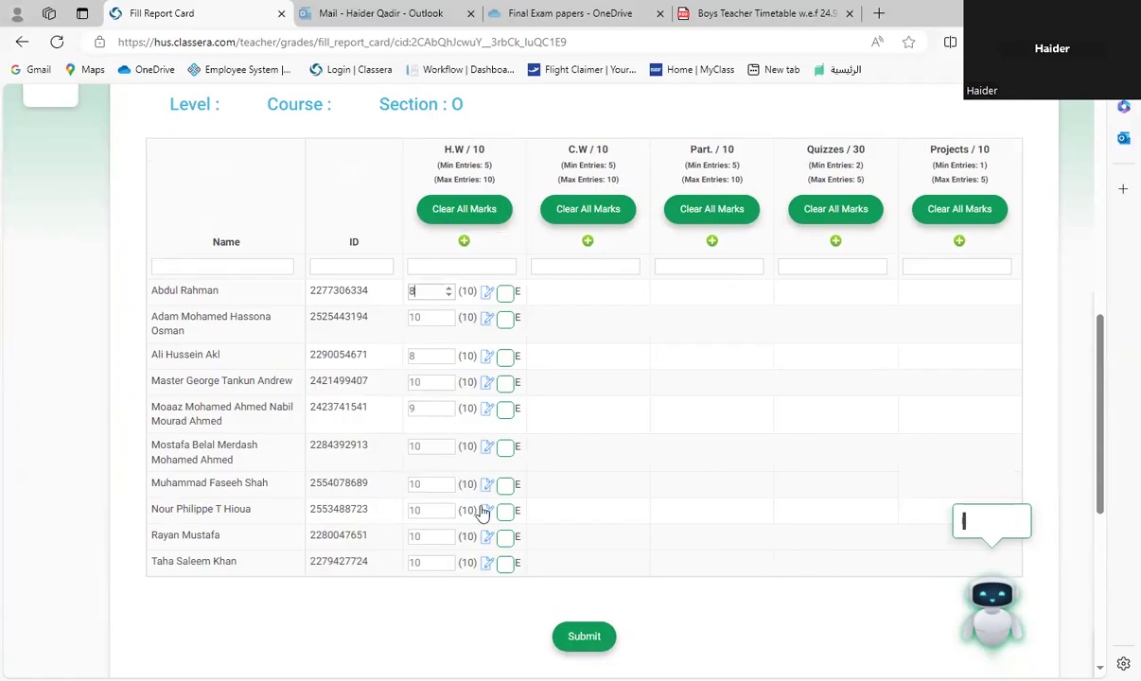
scroll(462, 509, down, 3)
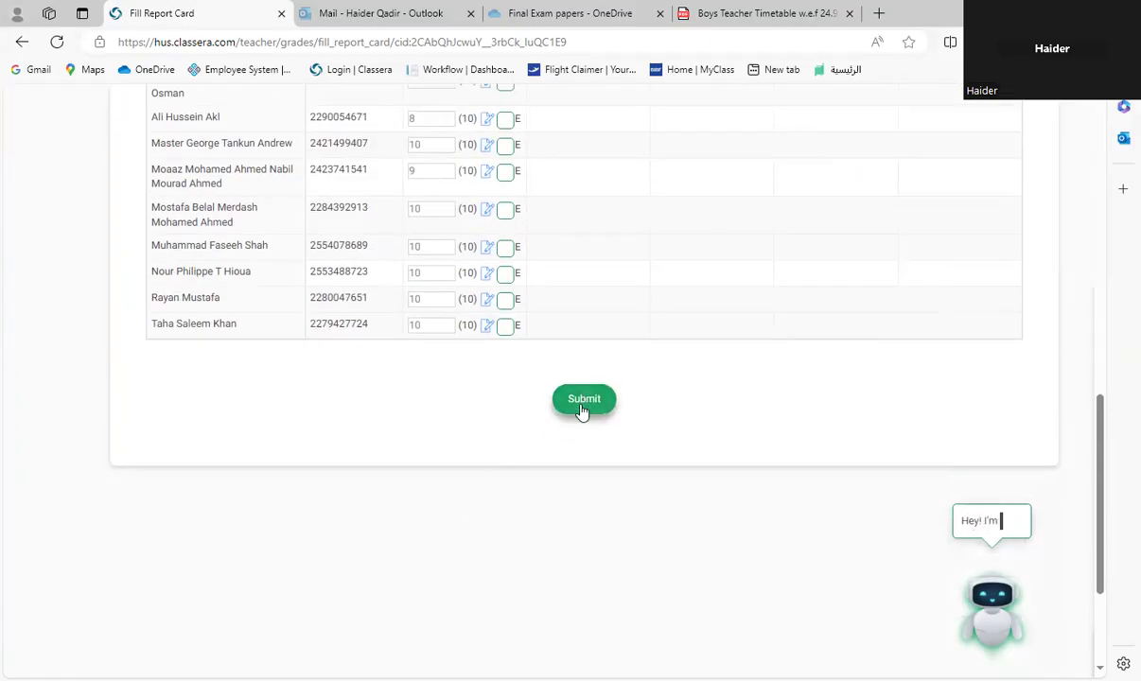
Step: Create a second titled H.W grade entry with a maximum of 10, made the default grade
scroll(553, 416, up, 2)
scroll(473, 316, up, 3)
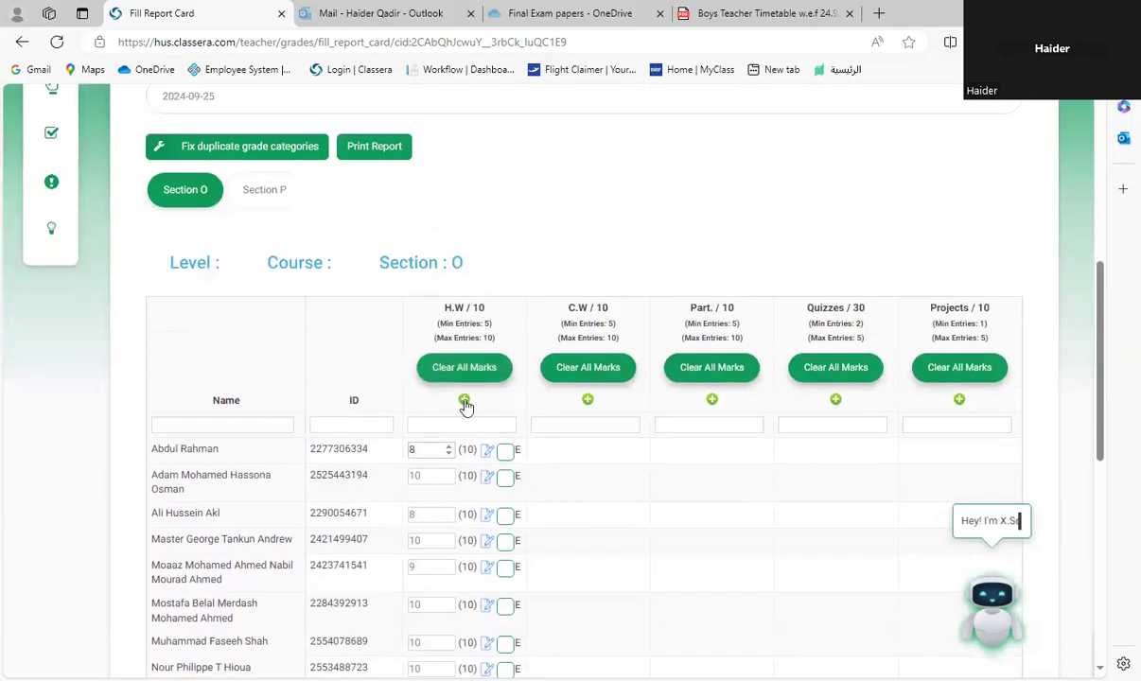
click(465, 400)
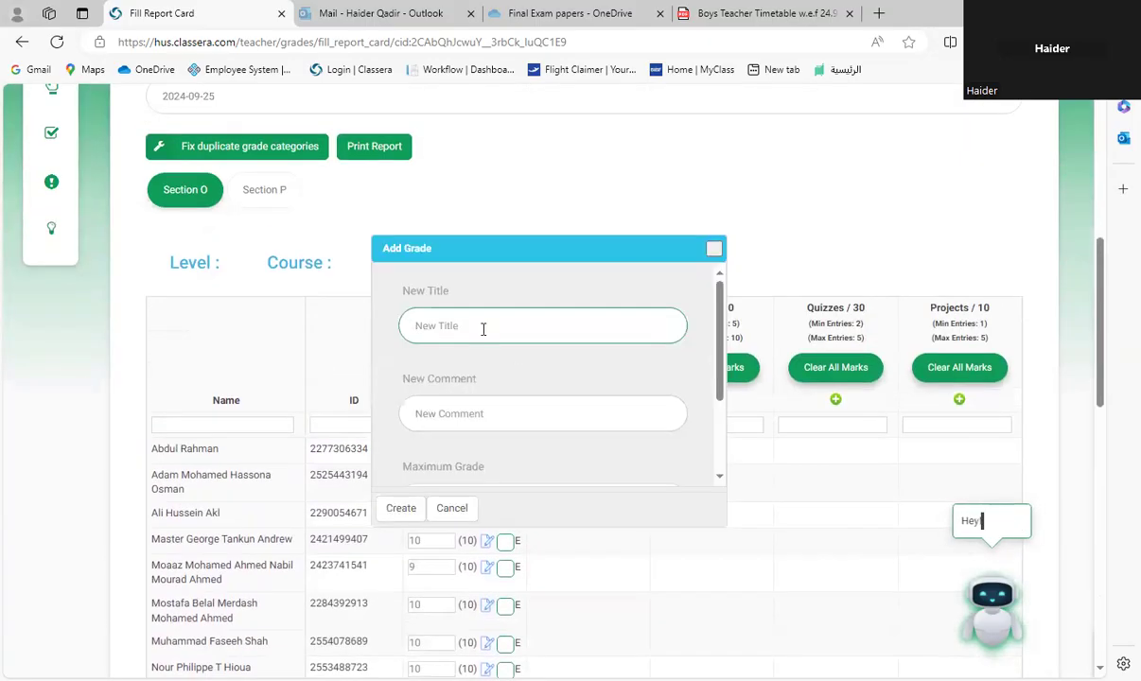
text(H)
scroll(495, 426, down, 2)
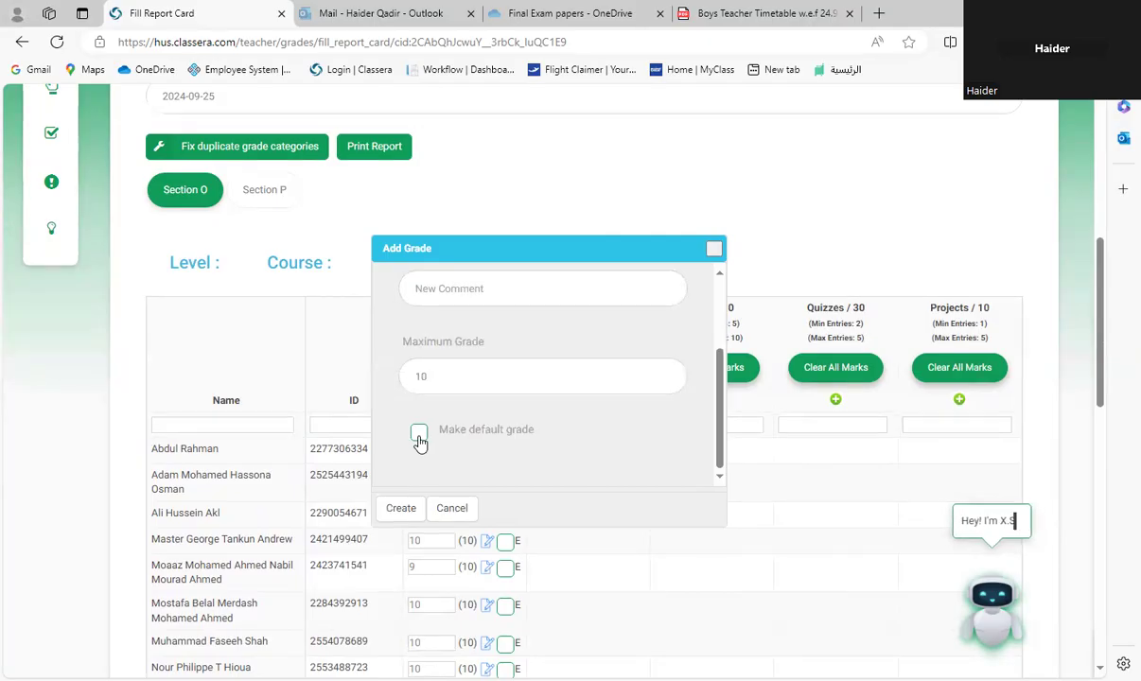
click(419, 435)
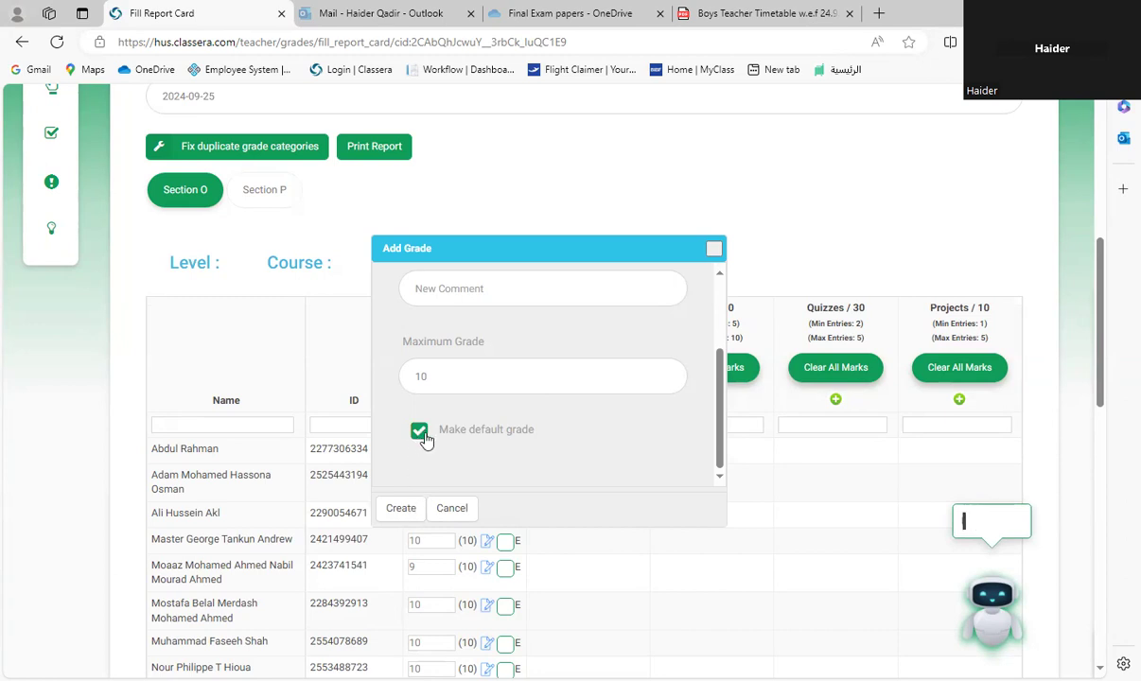
click(401, 510)
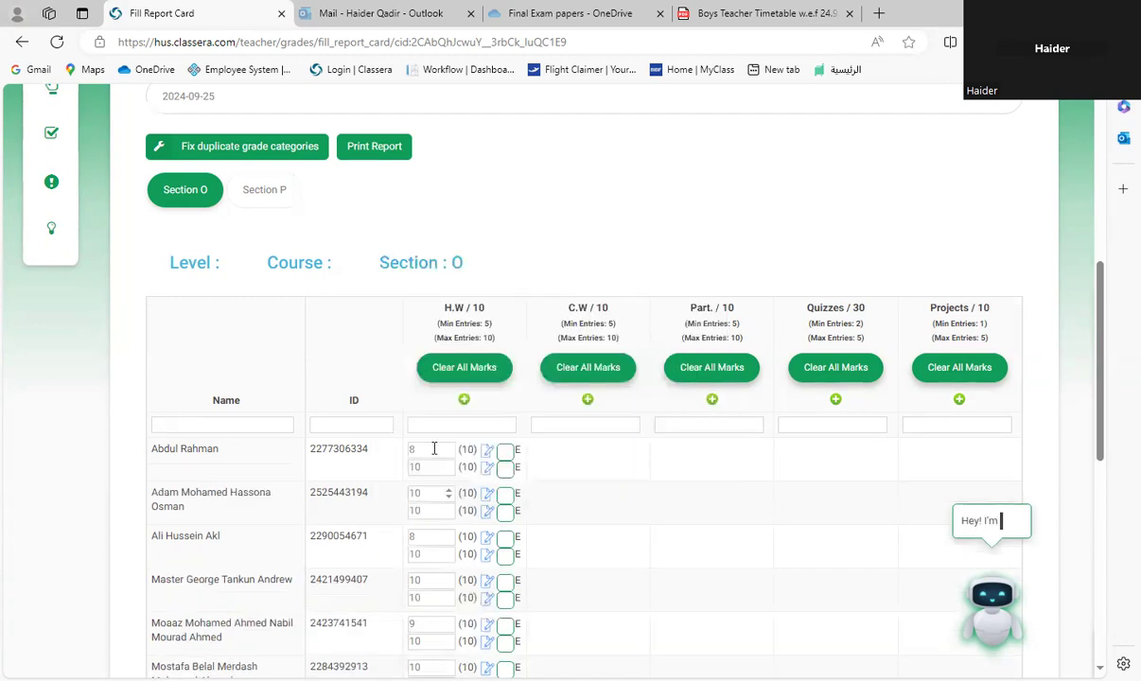
Step: Set the second H.W mark to 9 for the sixth and the ninth student
scroll(416, 485, down, 3)
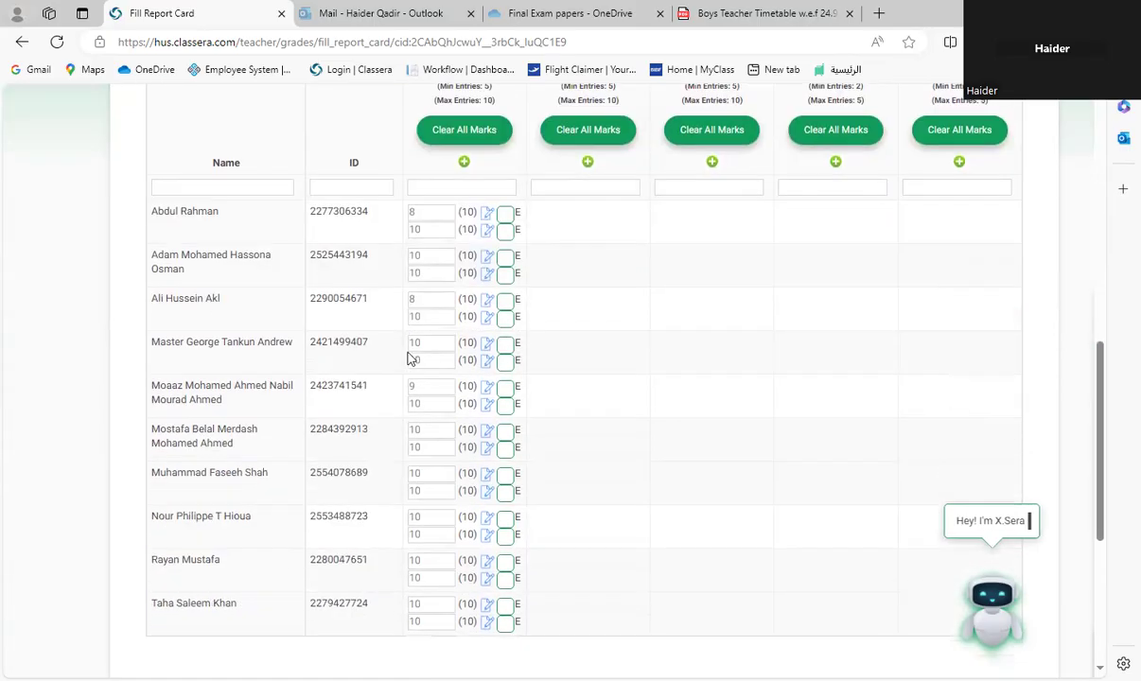
click(449, 451)
scroll(450, 468, down, 2)
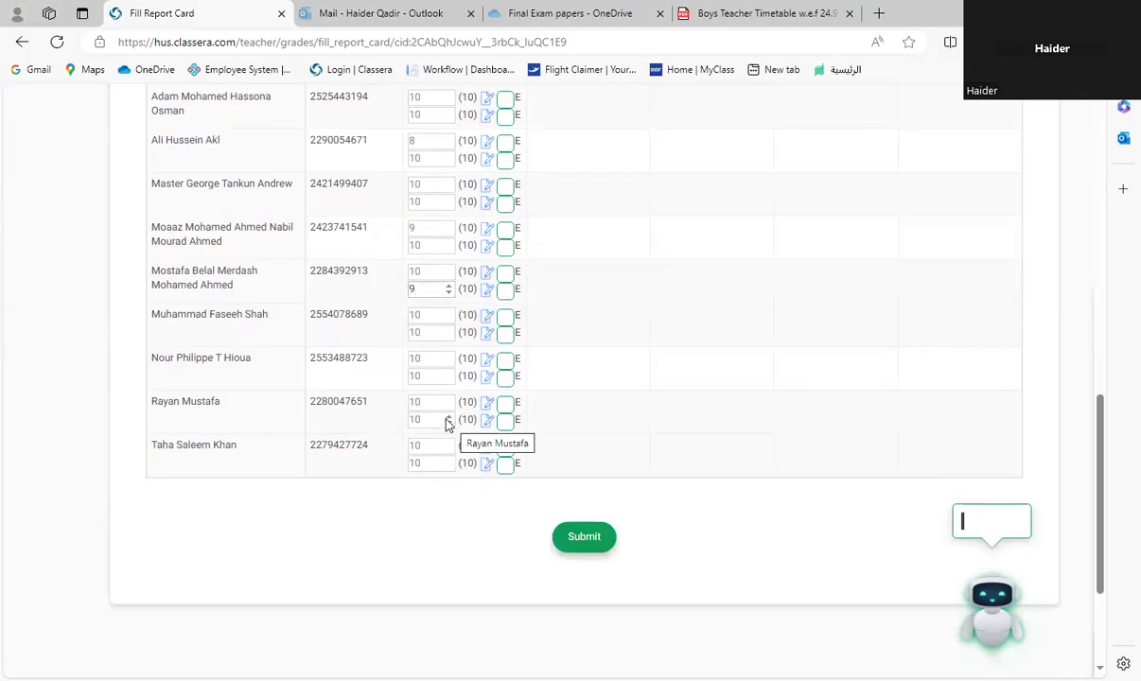
scroll(463, 416, up, 3)
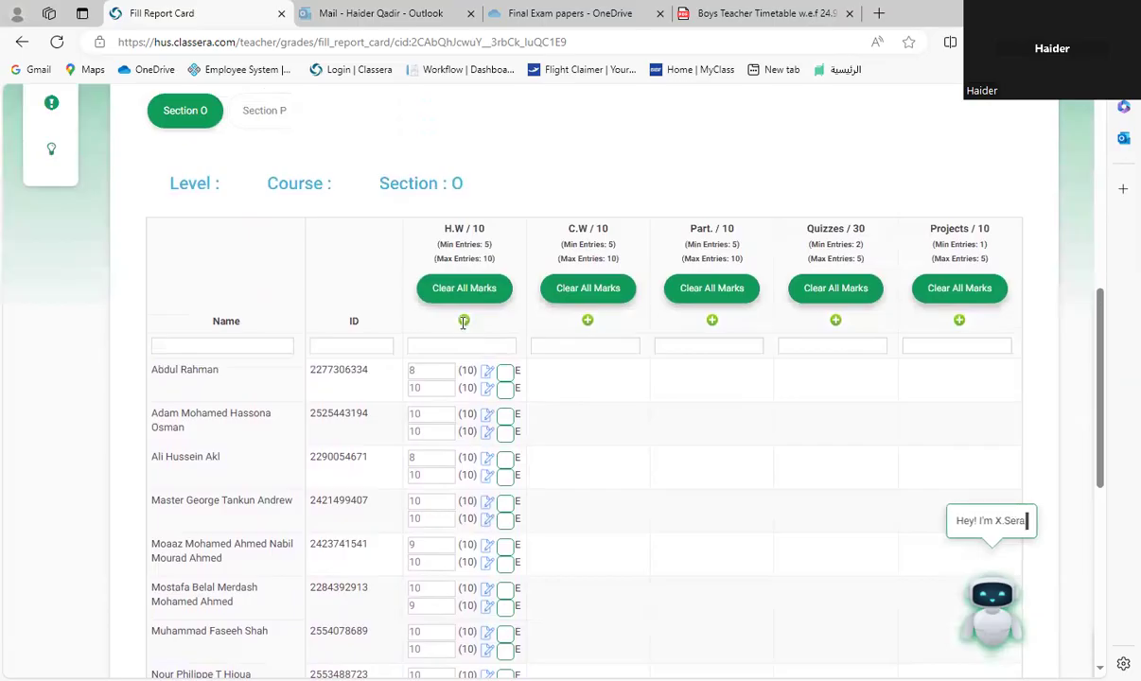
Step: Create three more H.W grade entries, each with a maximum of 10 made the default grade
click(463, 323)
scroll(426, 444, down, 3)
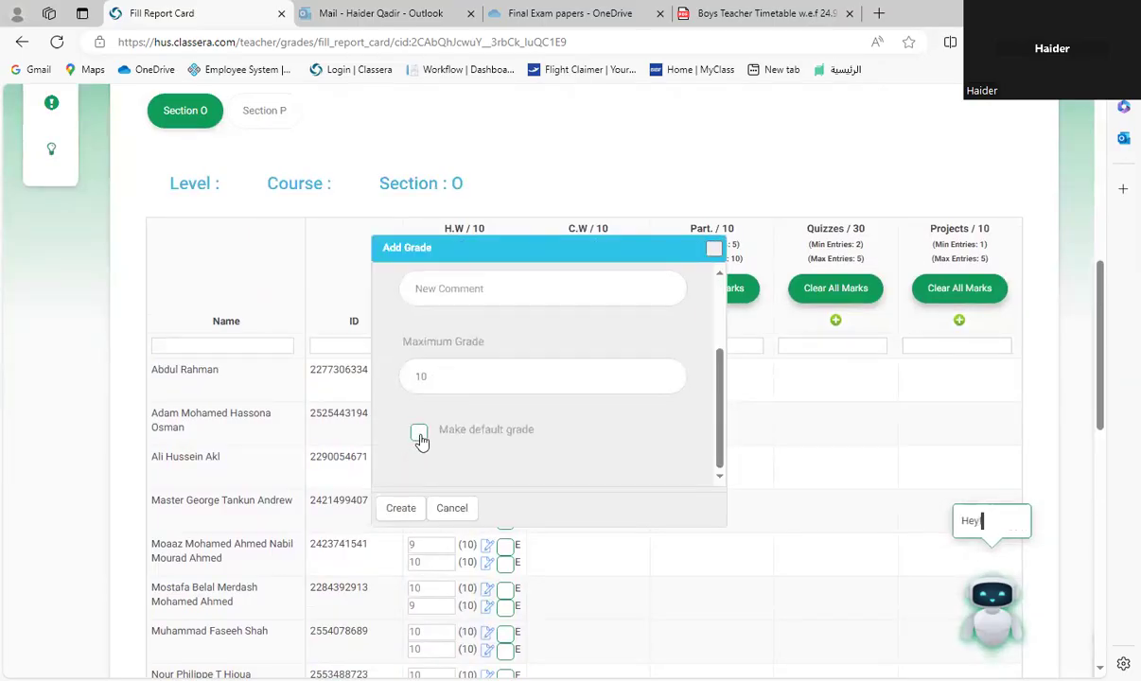
click(419, 434)
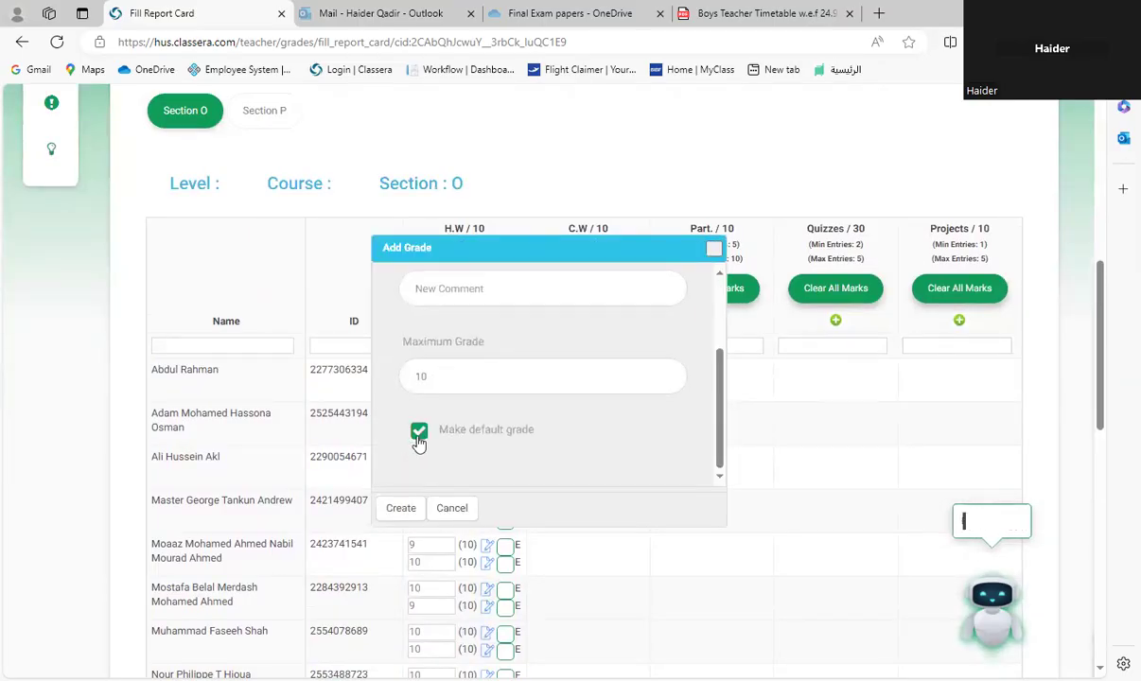
click(400, 508)
click(463, 322)
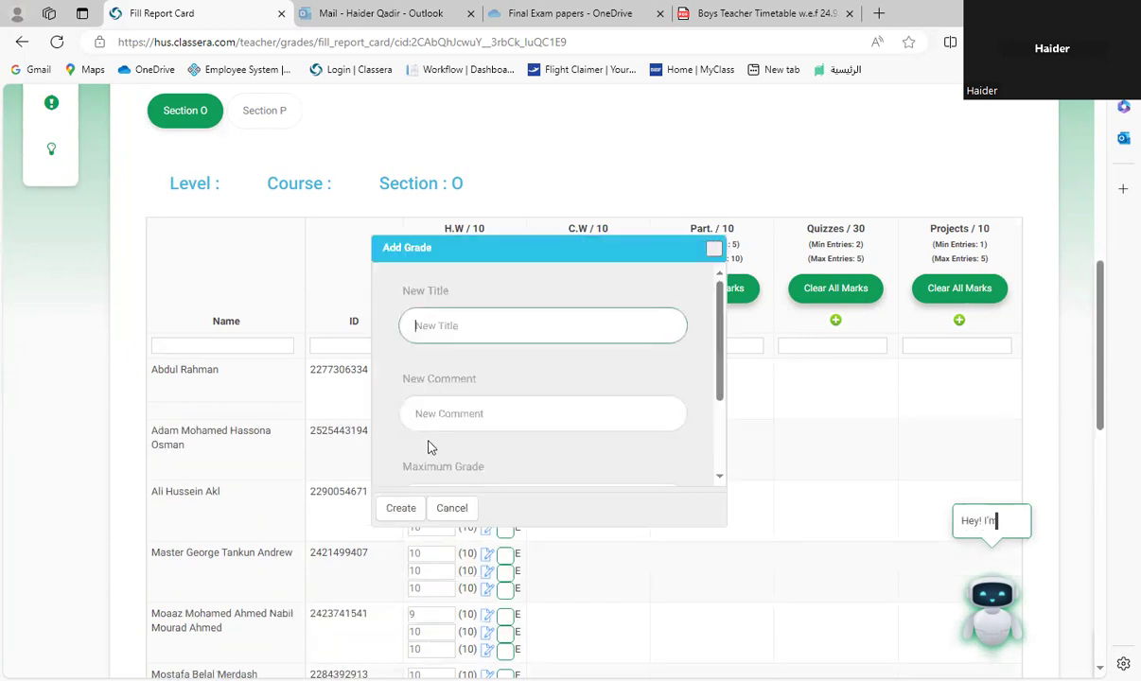
scroll(421, 458, down, 3)
click(418, 433)
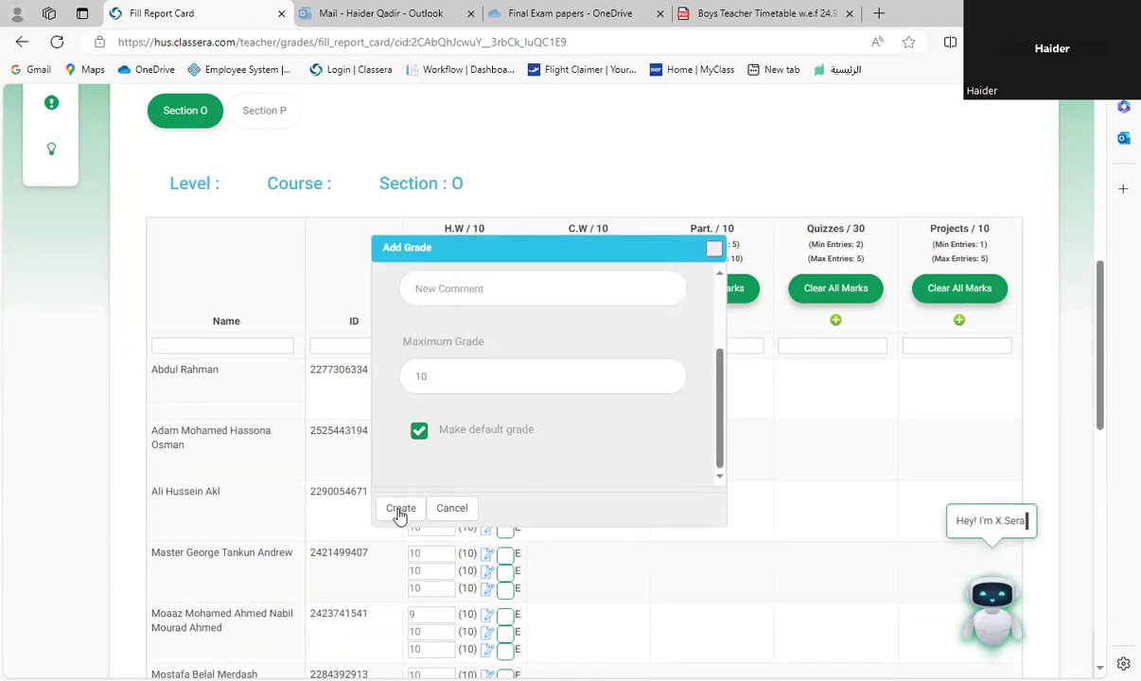
click(400, 508)
click(463, 321)
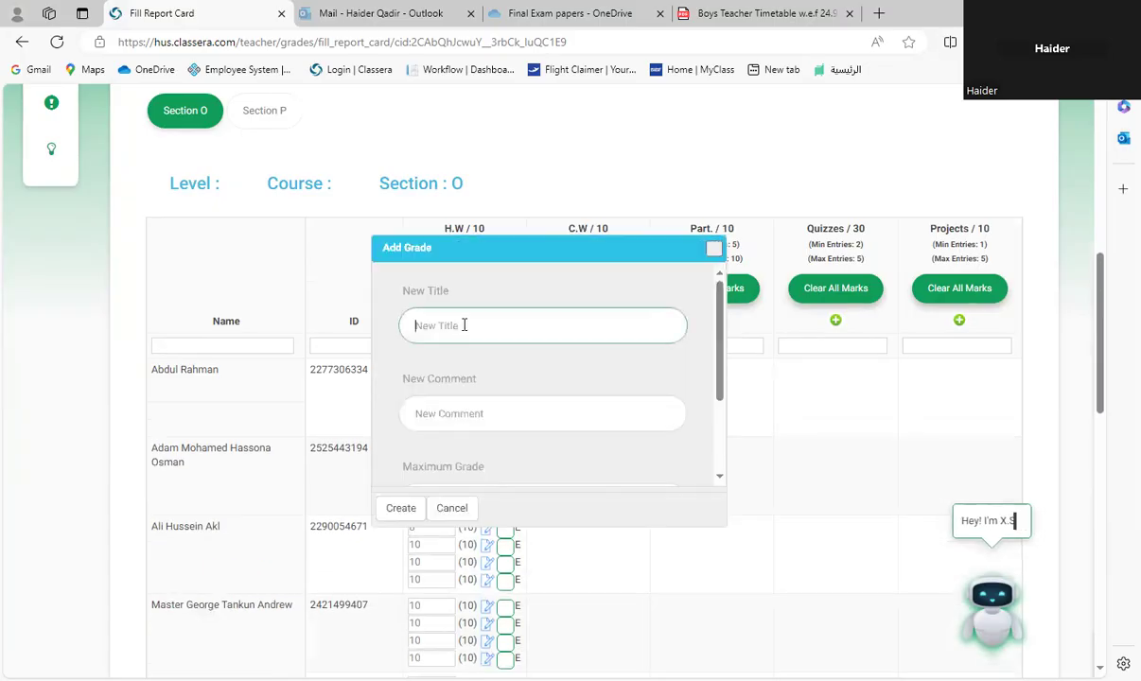
scroll(407, 478, down, 3)
click(418, 430)
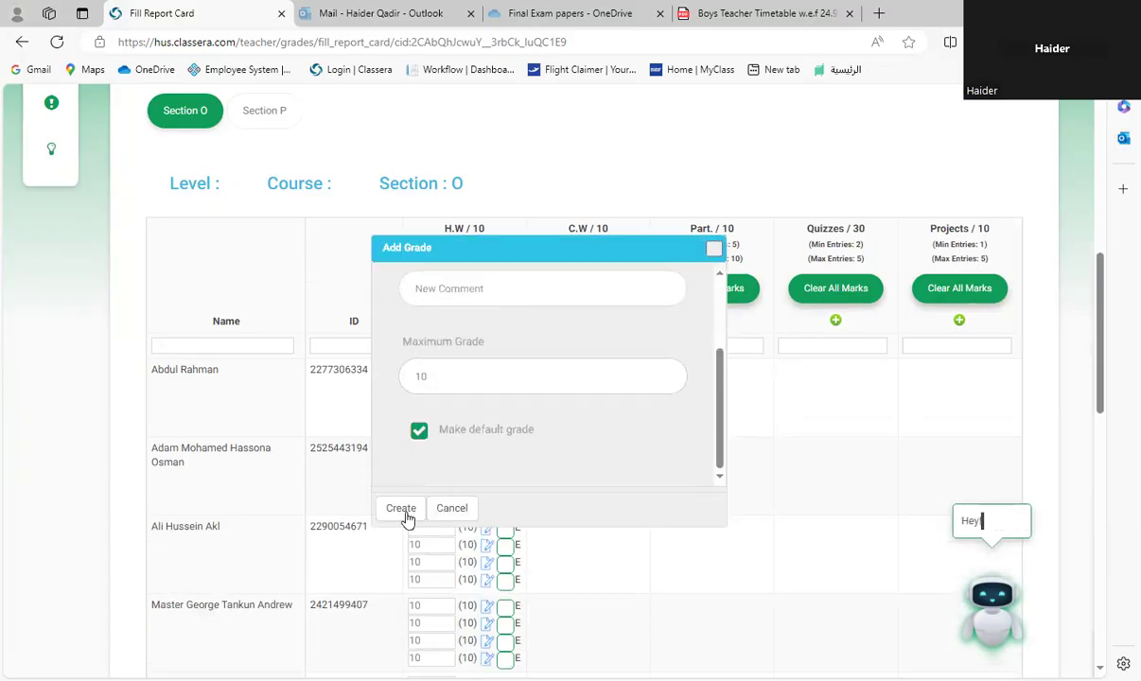
click(401, 511)
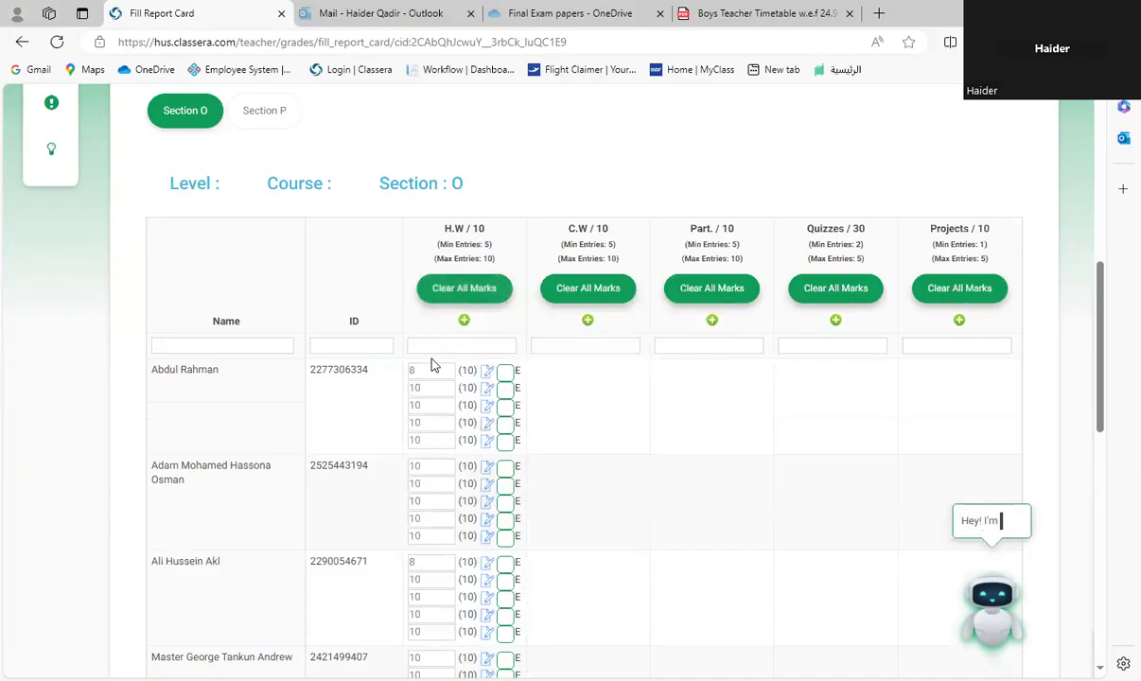
Step: Submit the H.W grades entered for all Section O students
scroll(553, 542, down, 20)
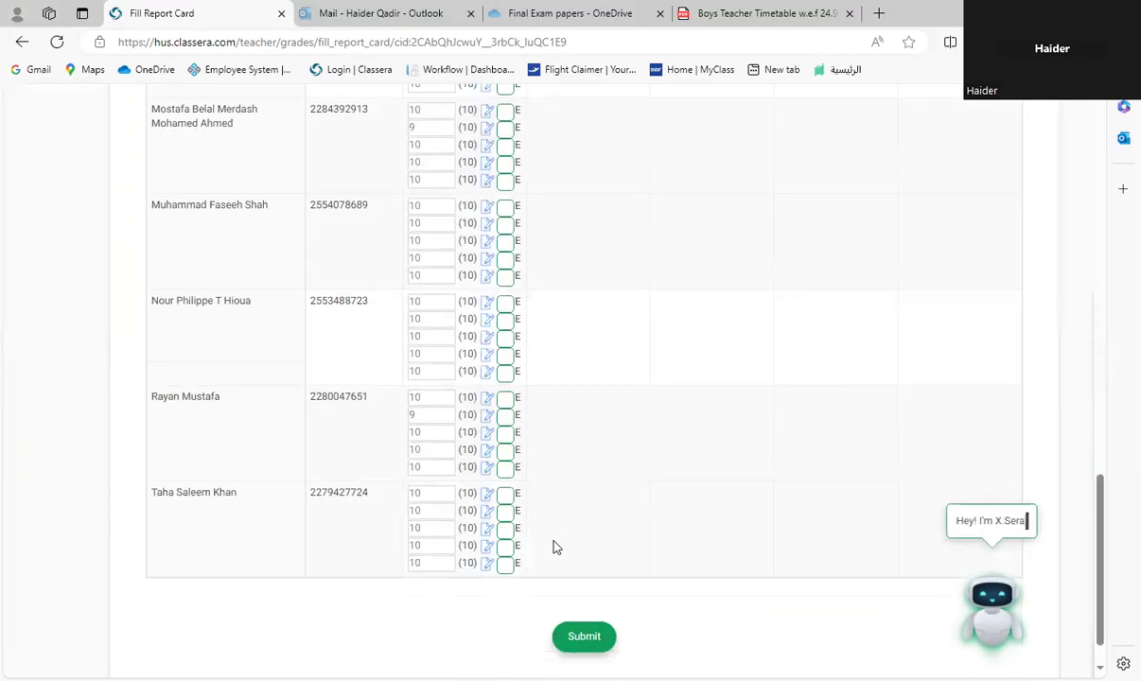
click(582, 587)
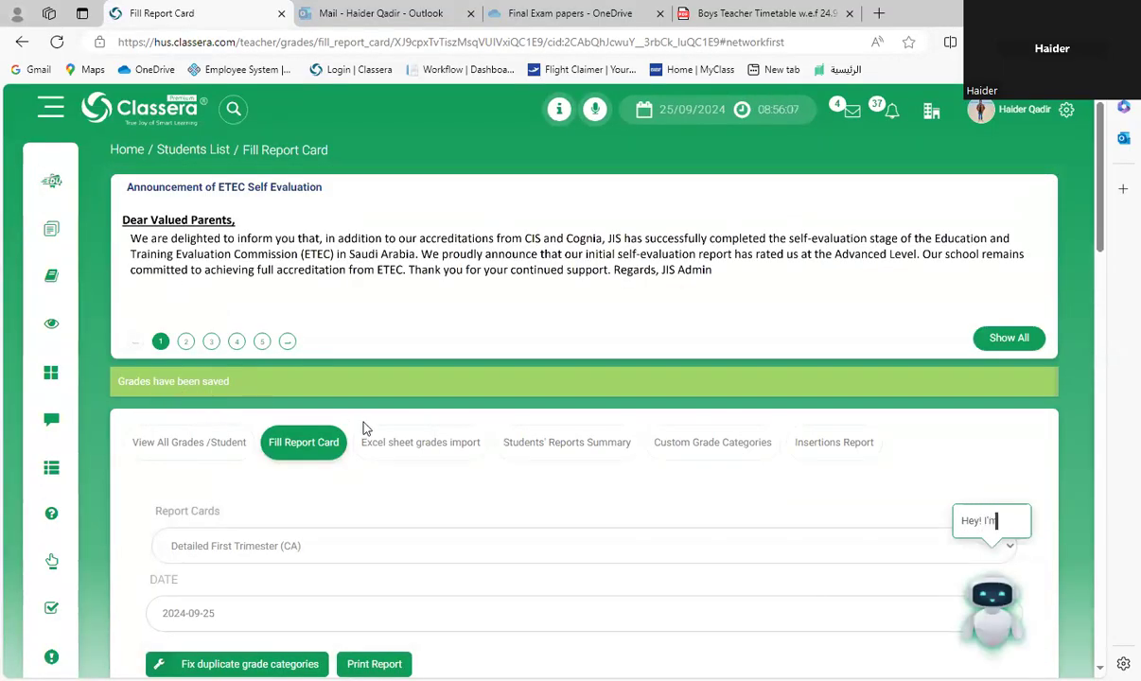
scroll(583, 478, down, 3)
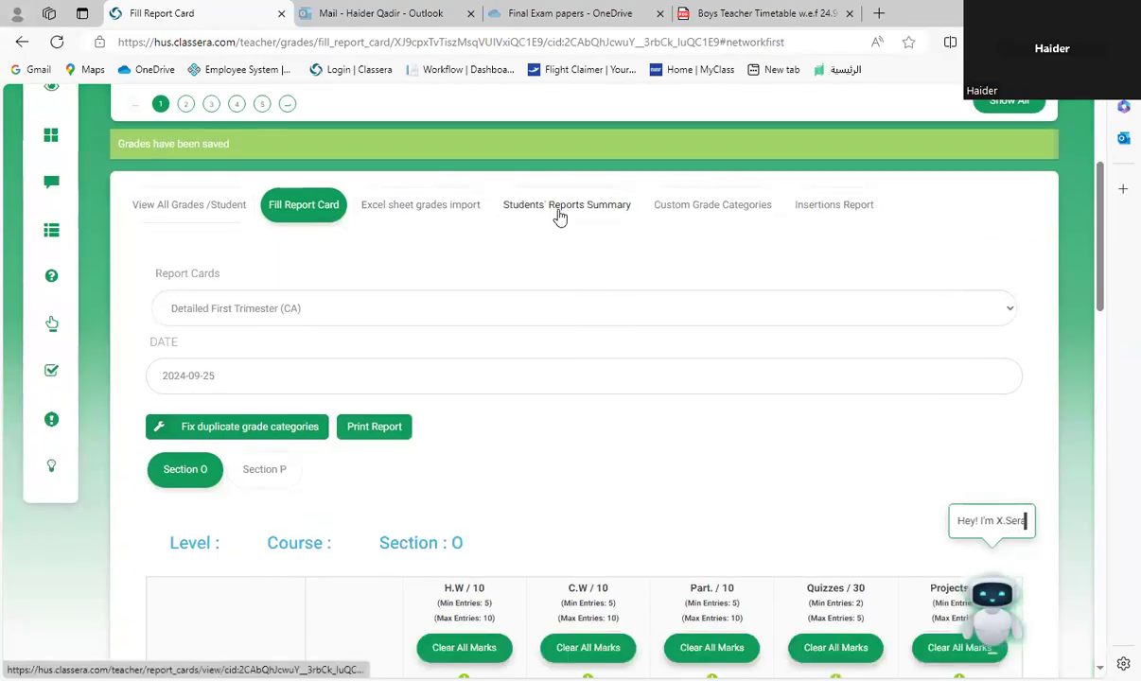
Step: Open the Students' Reports Summary and examine the Section O students' H.W averages, S1-Total and S1-Scaled marks
click(568, 212)
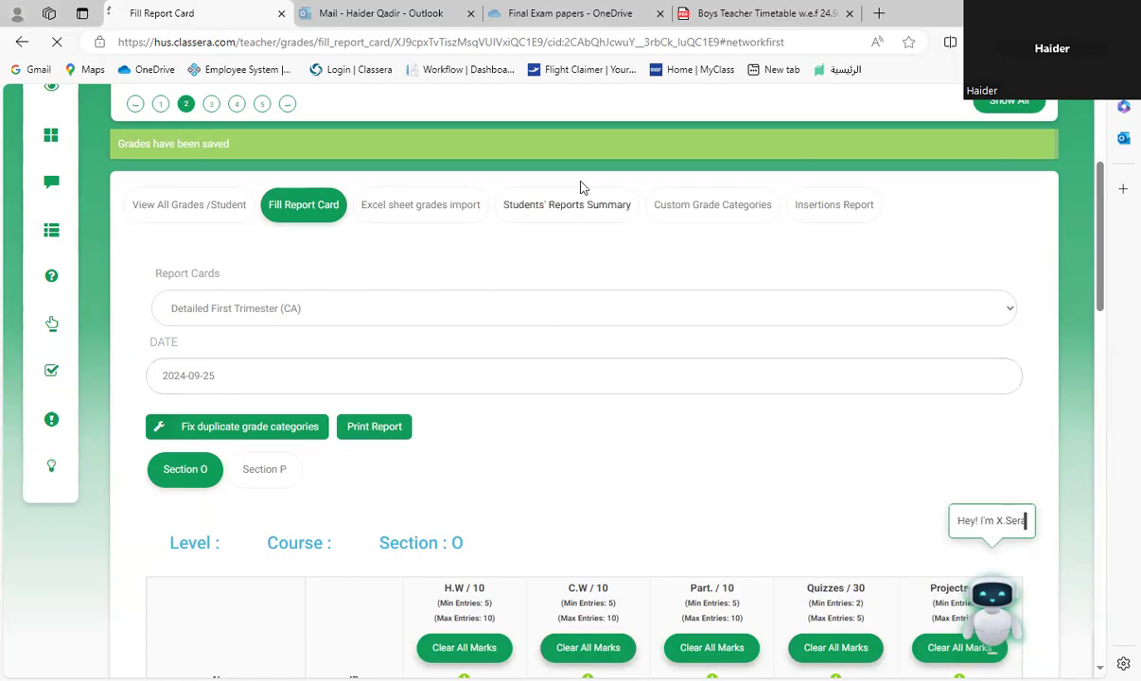
click(558, 205)
scroll(698, 474, down, 4)
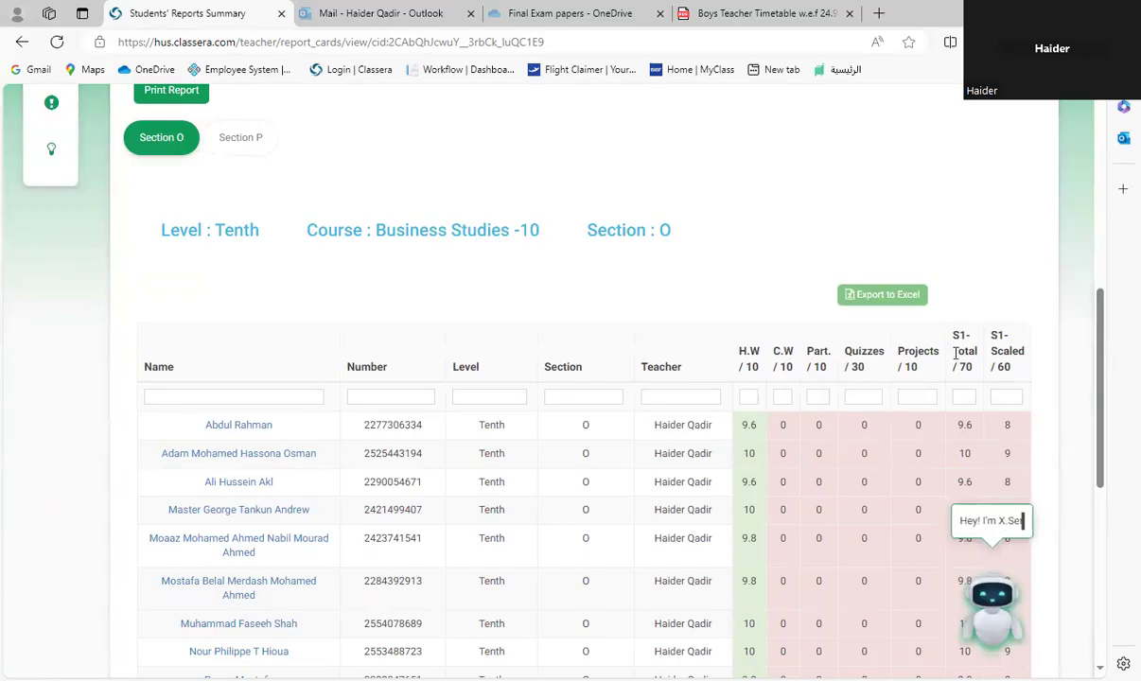
scroll(766, 386, down, 2)
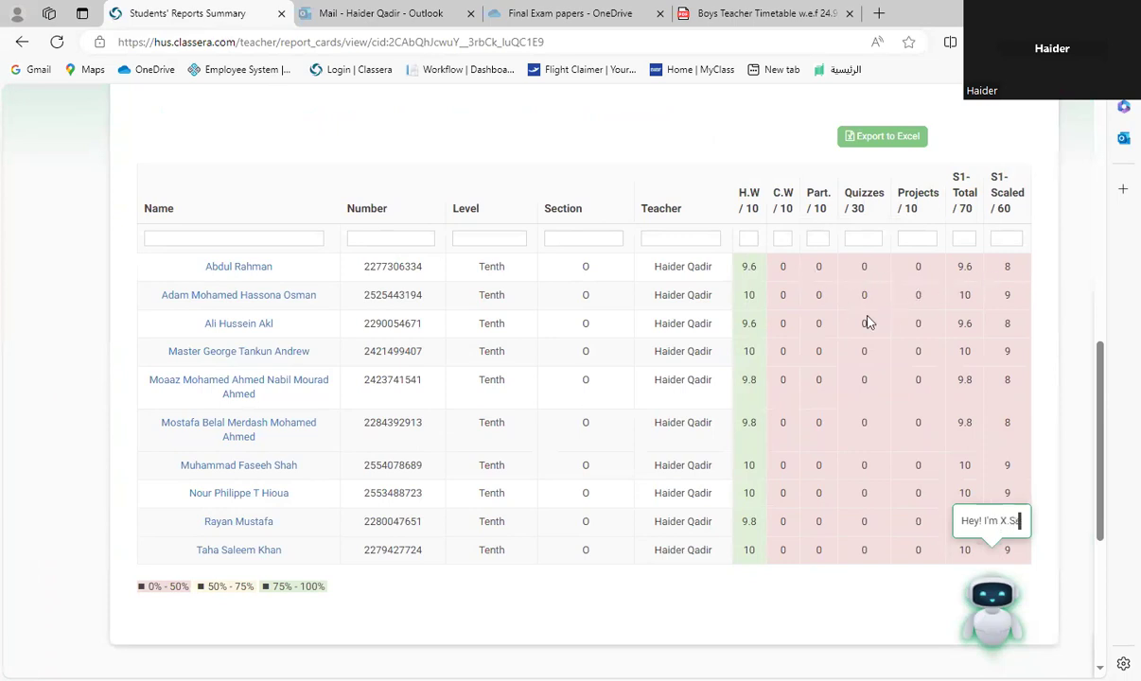
scroll(870, 435, up, 2)
scroll(908, 416, up, 3)
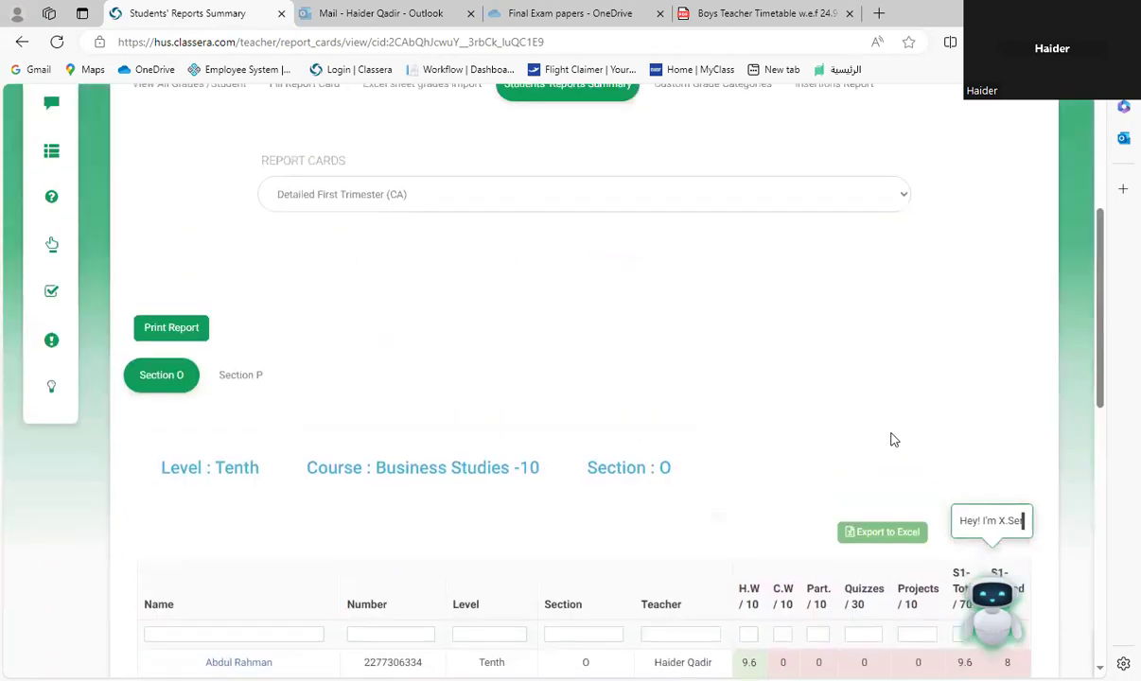
scroll(894, 440, up, 3)
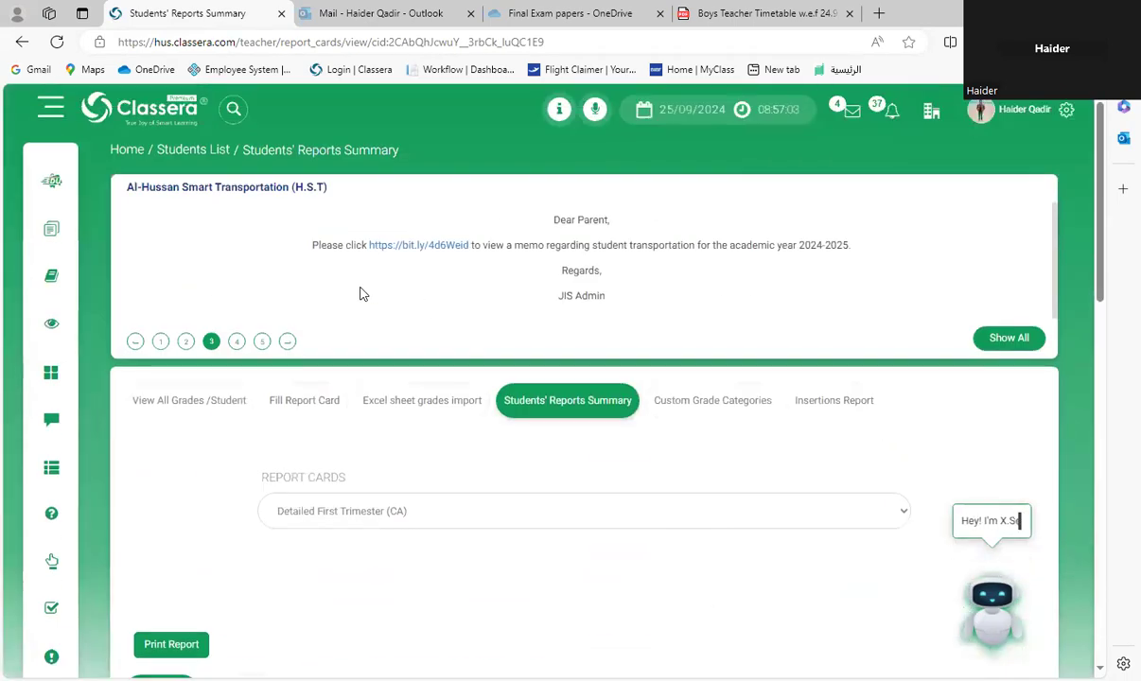
Step: Return to Fill Report Card and go to the Section O grade table of the Detailed First Trimester (CA) report card
click(301, 404)
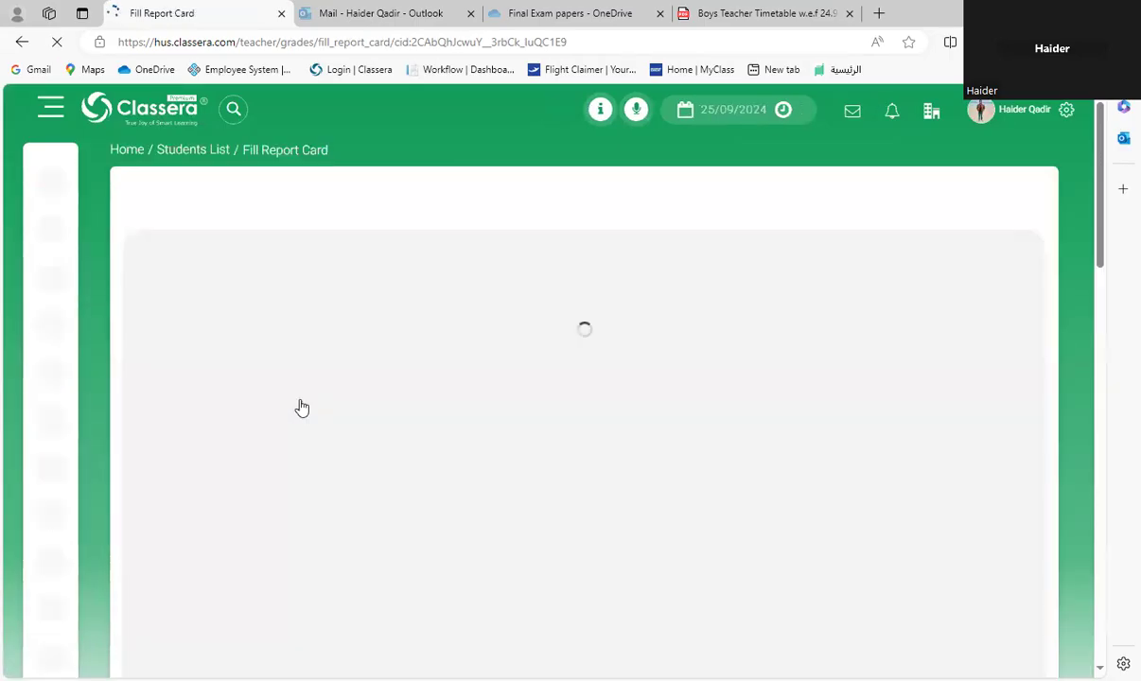
scroll(626, 364, down, 1)
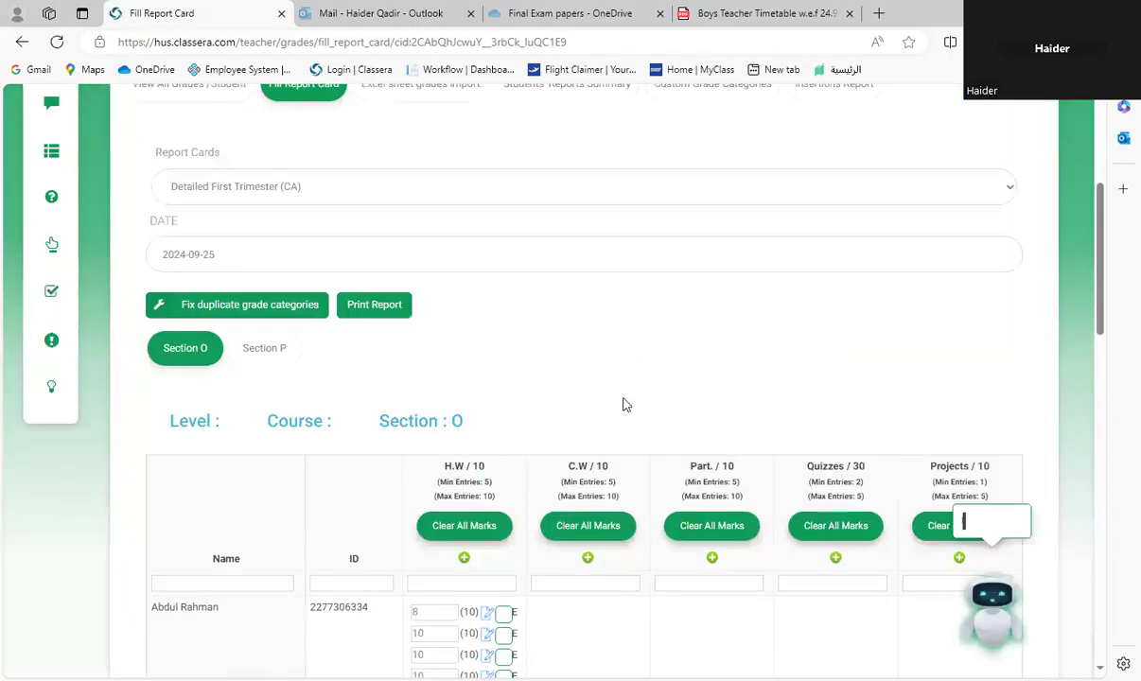
scroll(621, 402, down, 3)
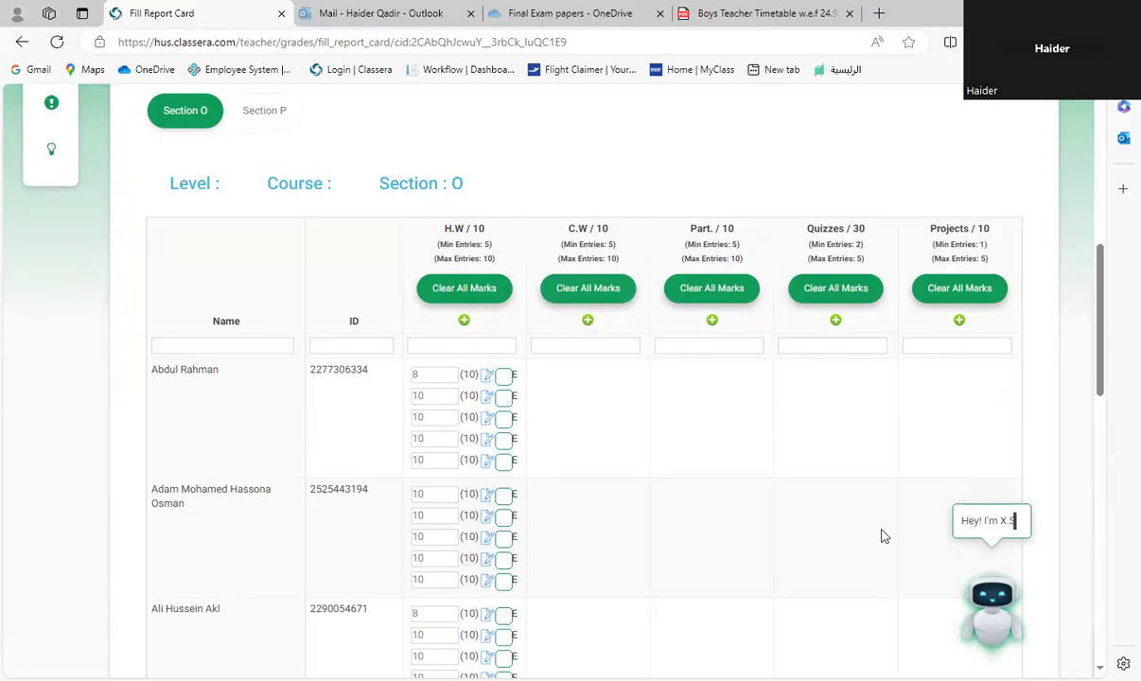
scroll(883, 535, down, 4)
Step: Check the C.W, Part., Quizzes and Projects marks alongside the H.W marks for all Section O students and submit the grades
scroll(875, 461, up, 3)
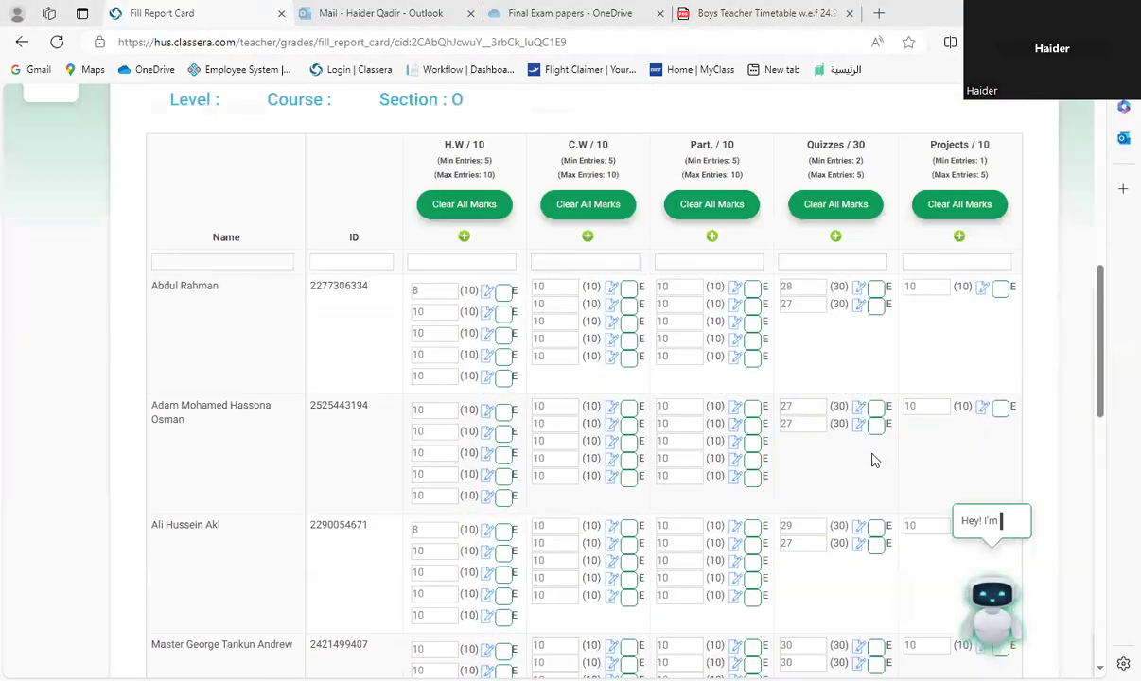
scroll(875, 461, up, 5)
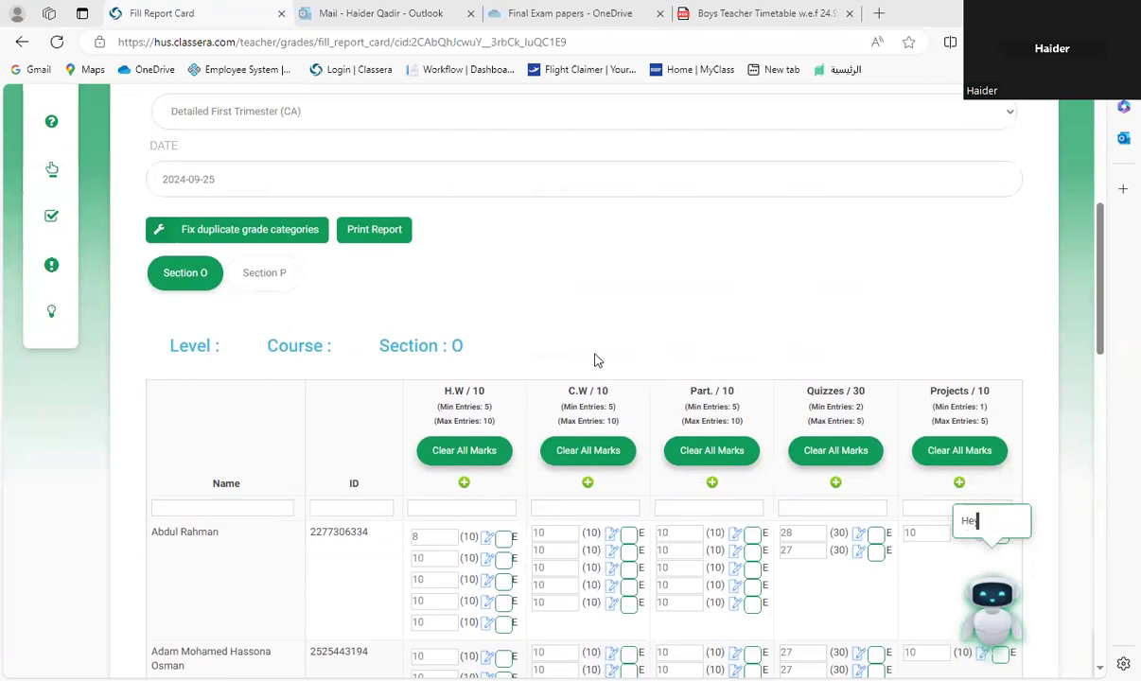
scroll(479, 305, down, 3)
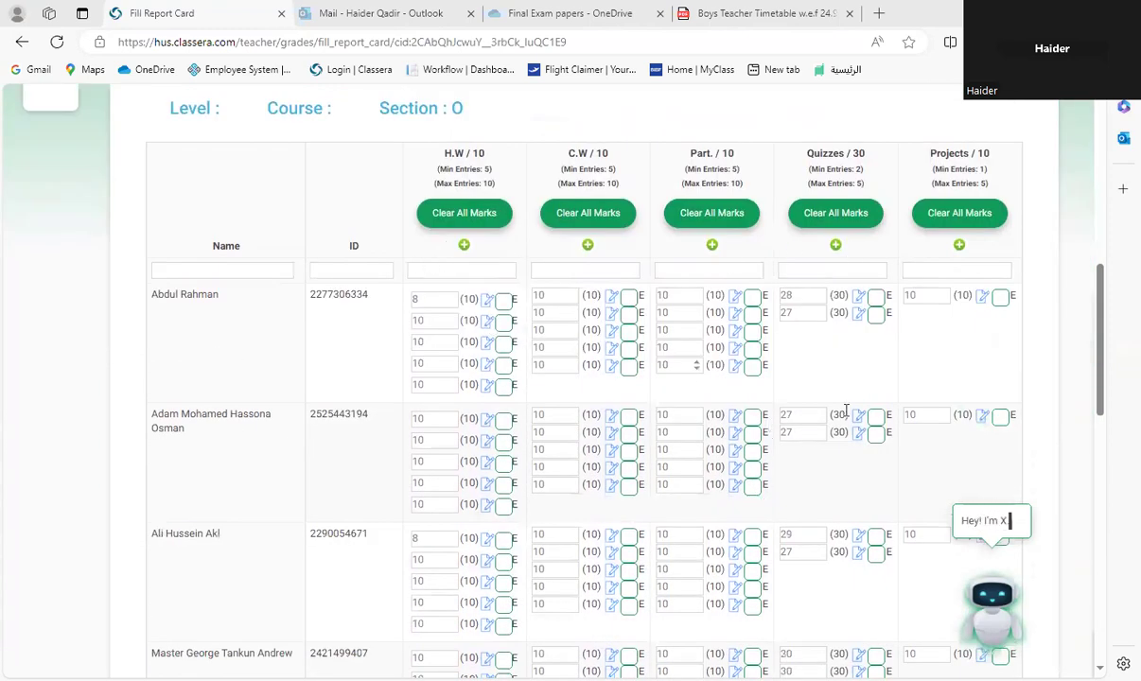
scroll(571, 363, down, 3)
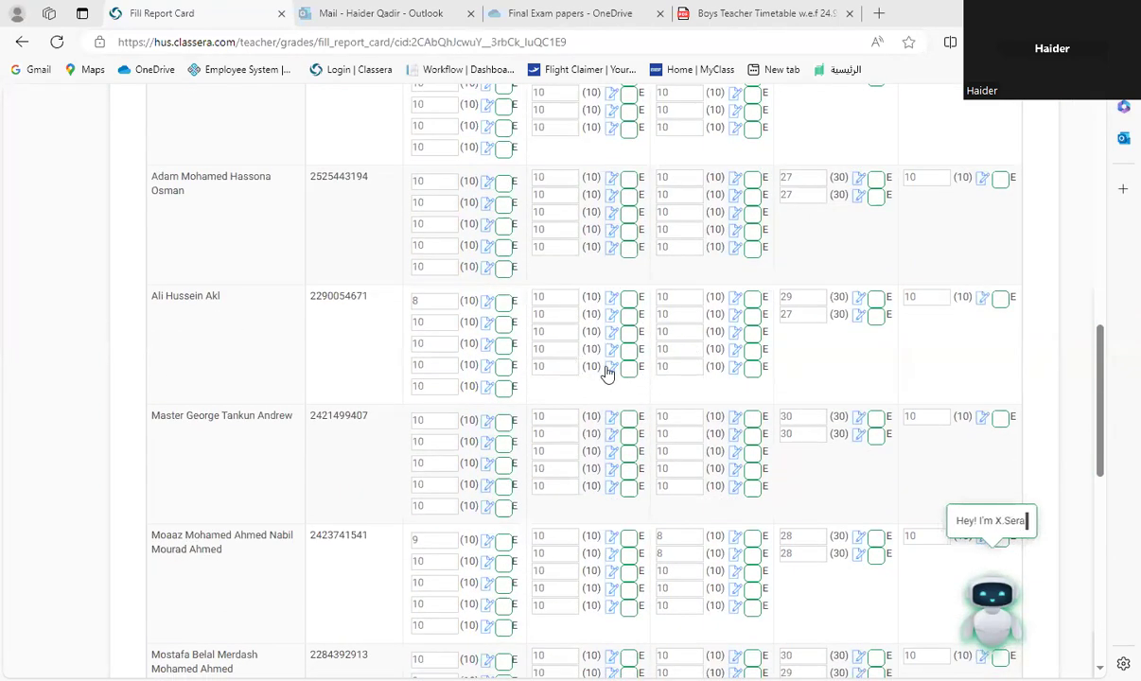
scroll(771, 472, down, 10)
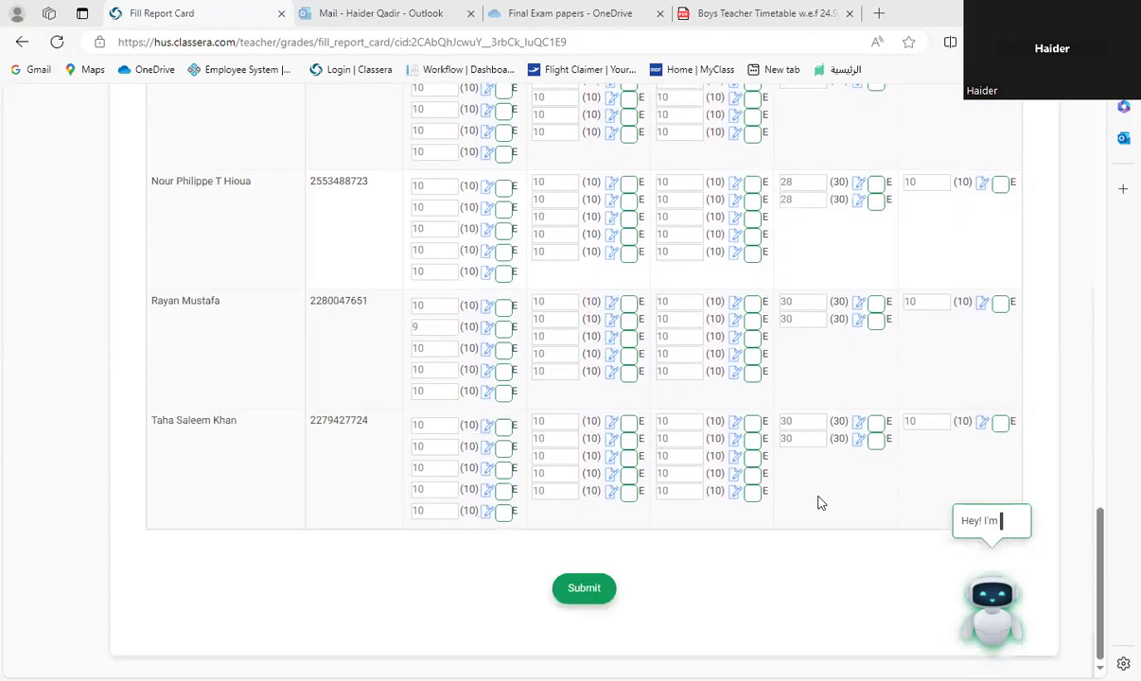
click(586, 590)
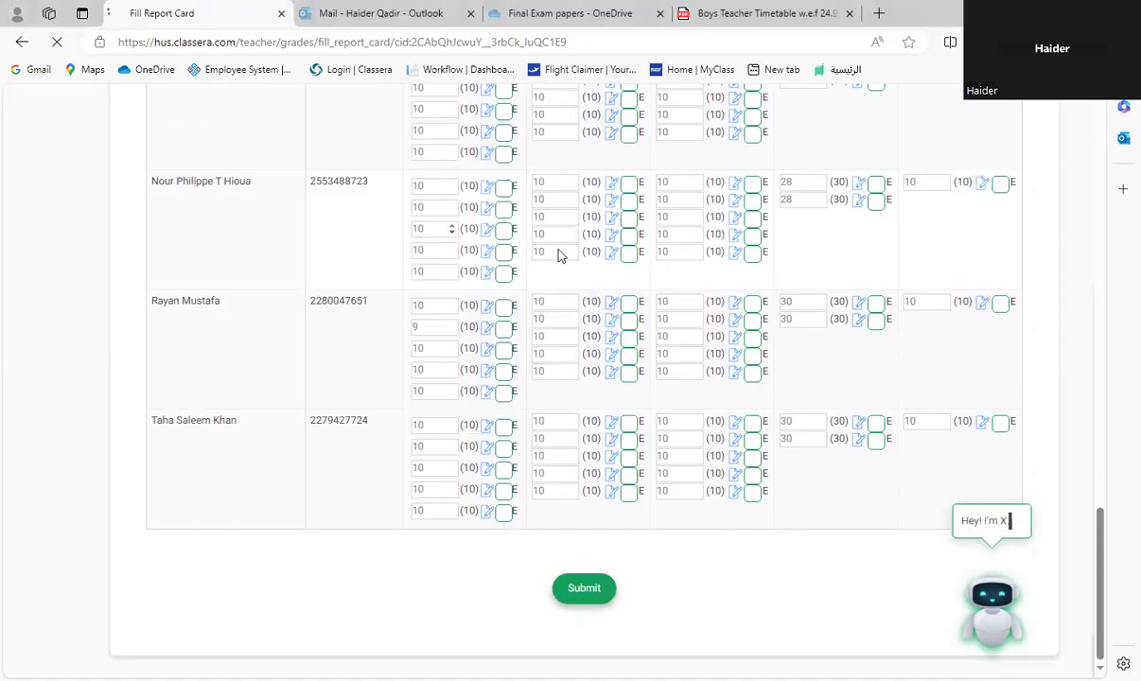
Step: Reopen the Students' Reports Summary and review each Section O student's marks in all five categories plus the total and scaled marks
scroll(436, 232, up, 6)
scroll(494, 237, up, 10)
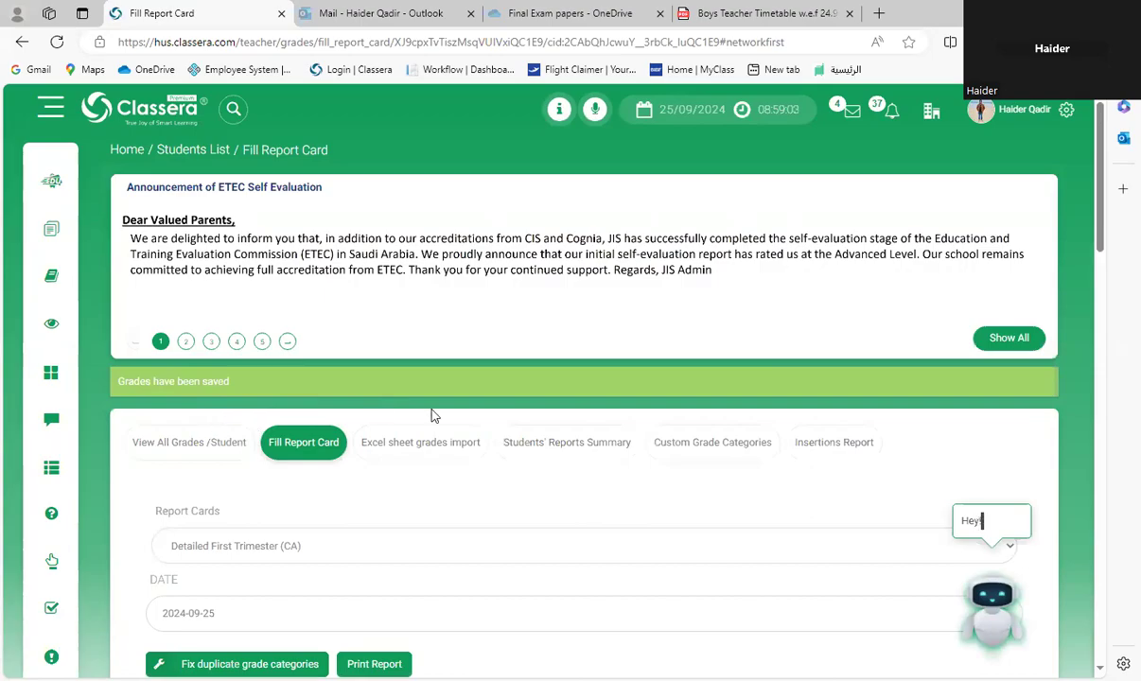
click(582, 447)
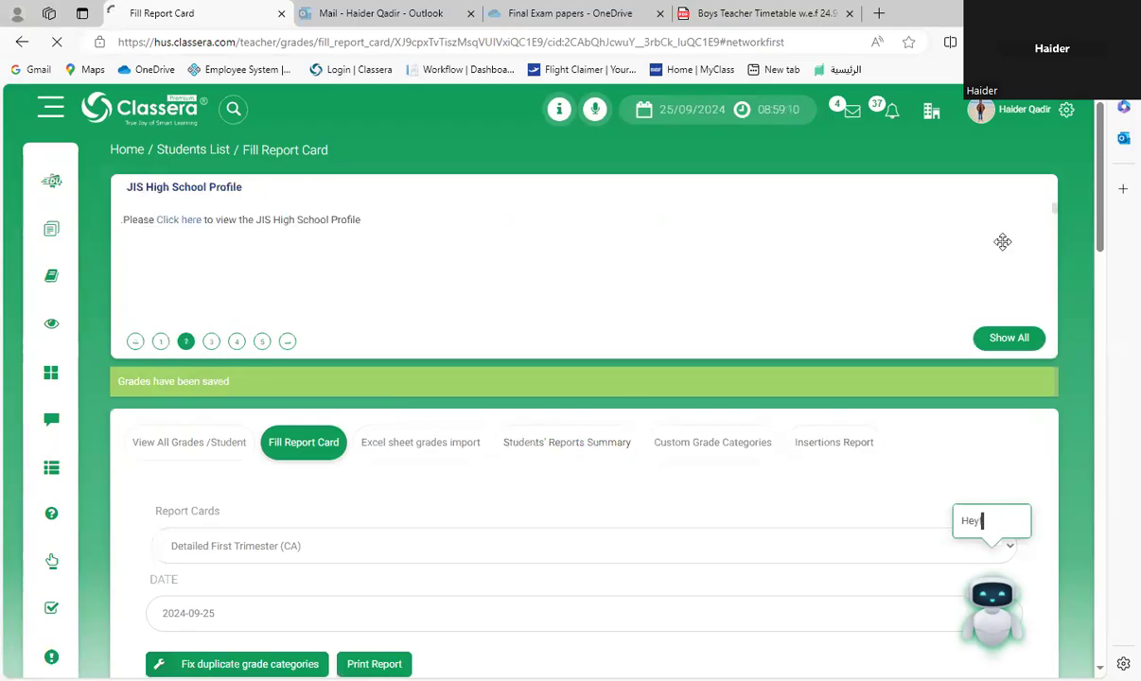
scroll(718, 340, down, 3)
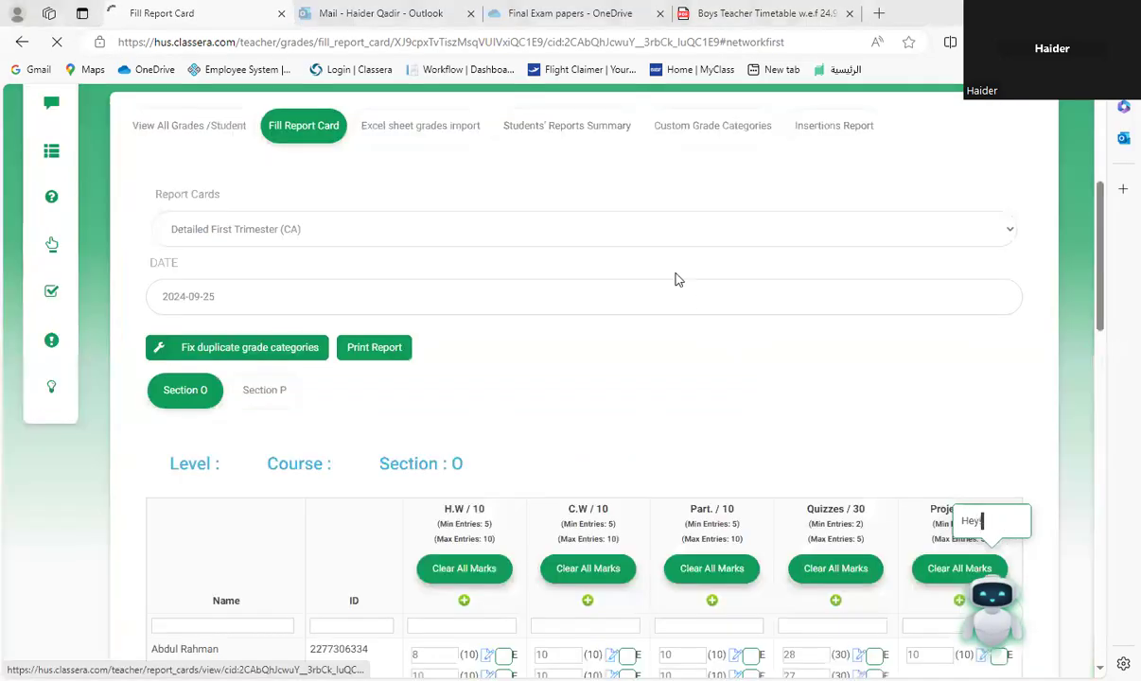
click(562, 159)
scroll(692, 356, down, 3)
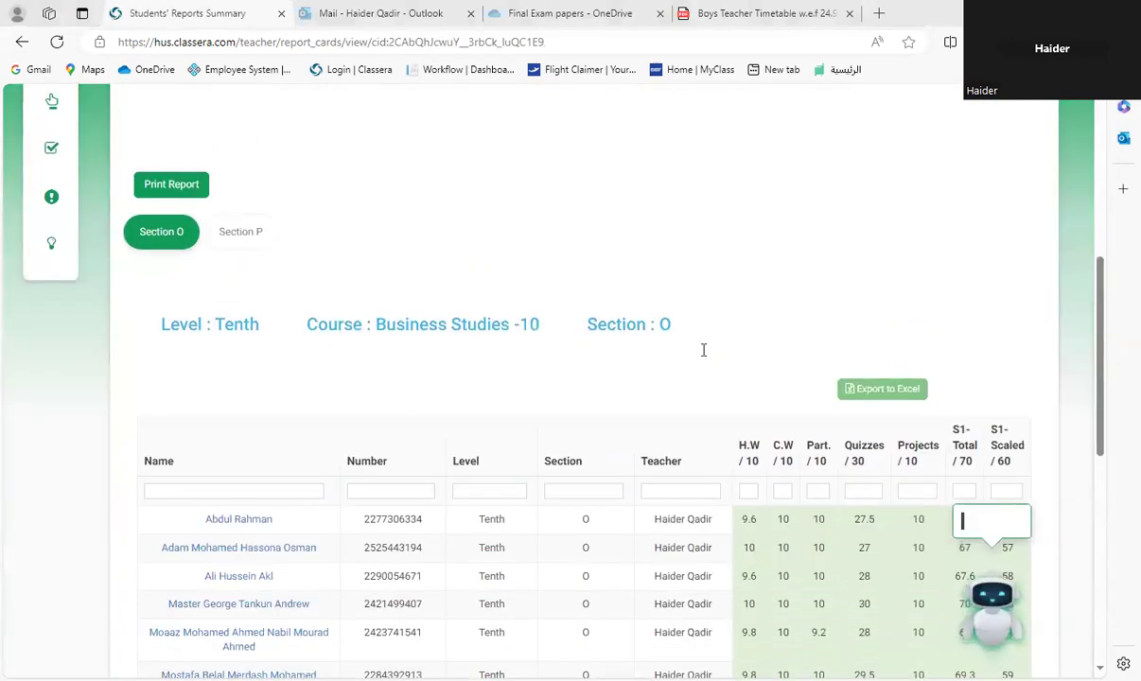
scroll(703, 350, down, 3)
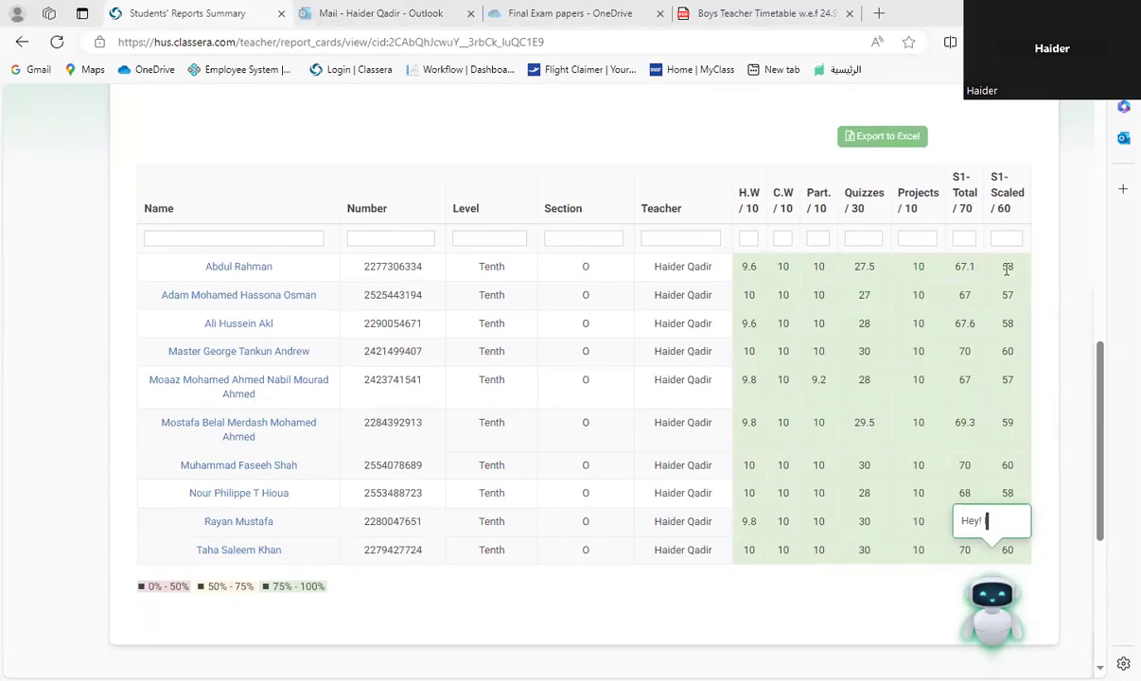
scroll(1007, 408, down, 2)
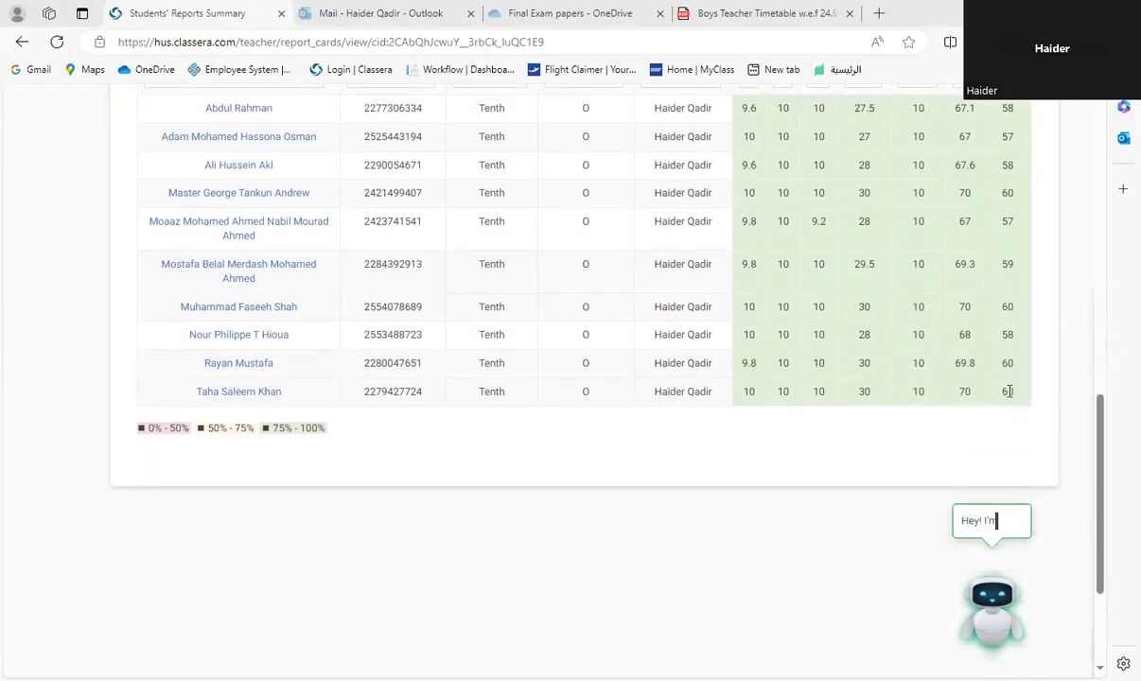
scroll(1009, 349, up, 1)
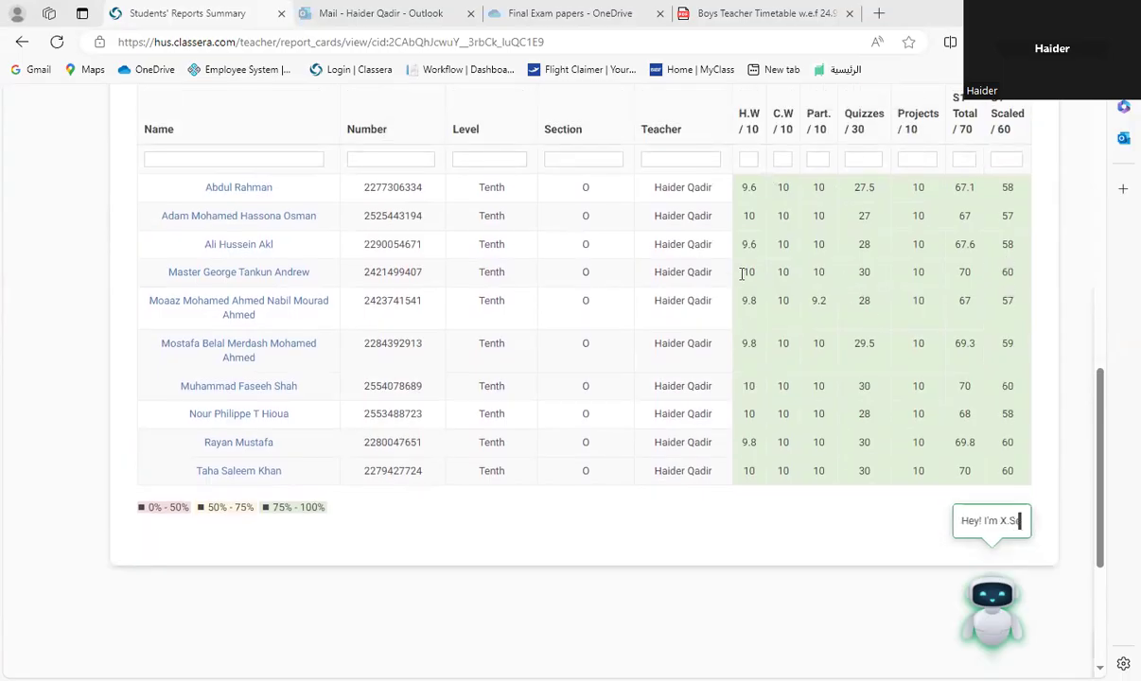
scroll(782, 268, up, 4)
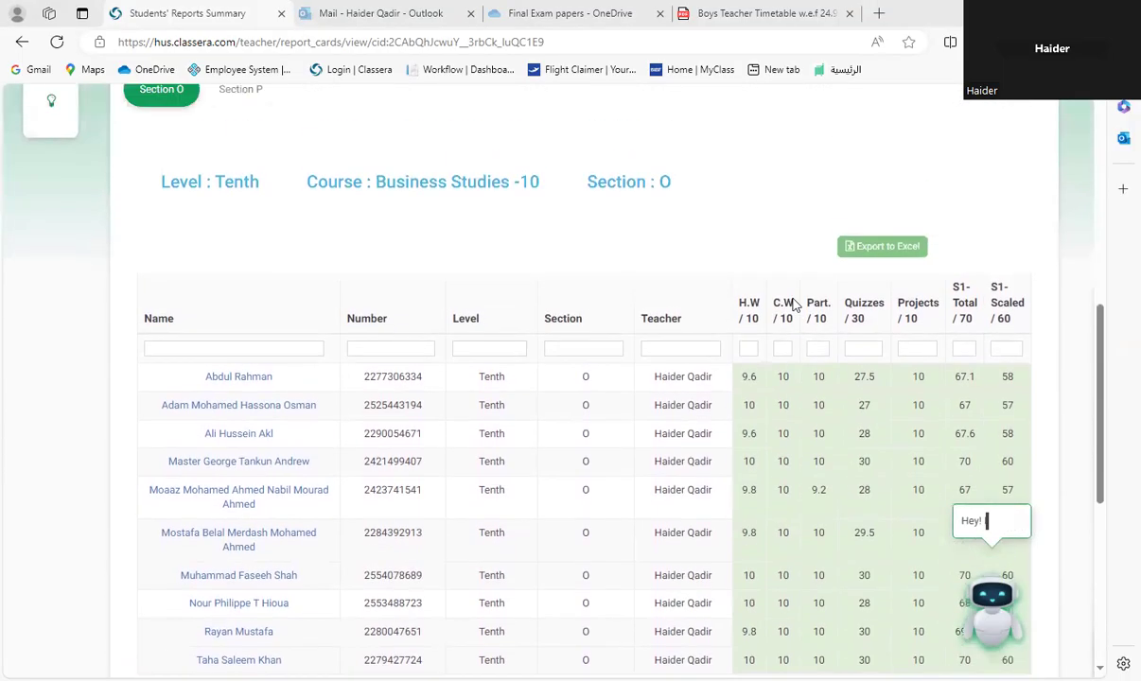
scroll(594, 327, up, 6)
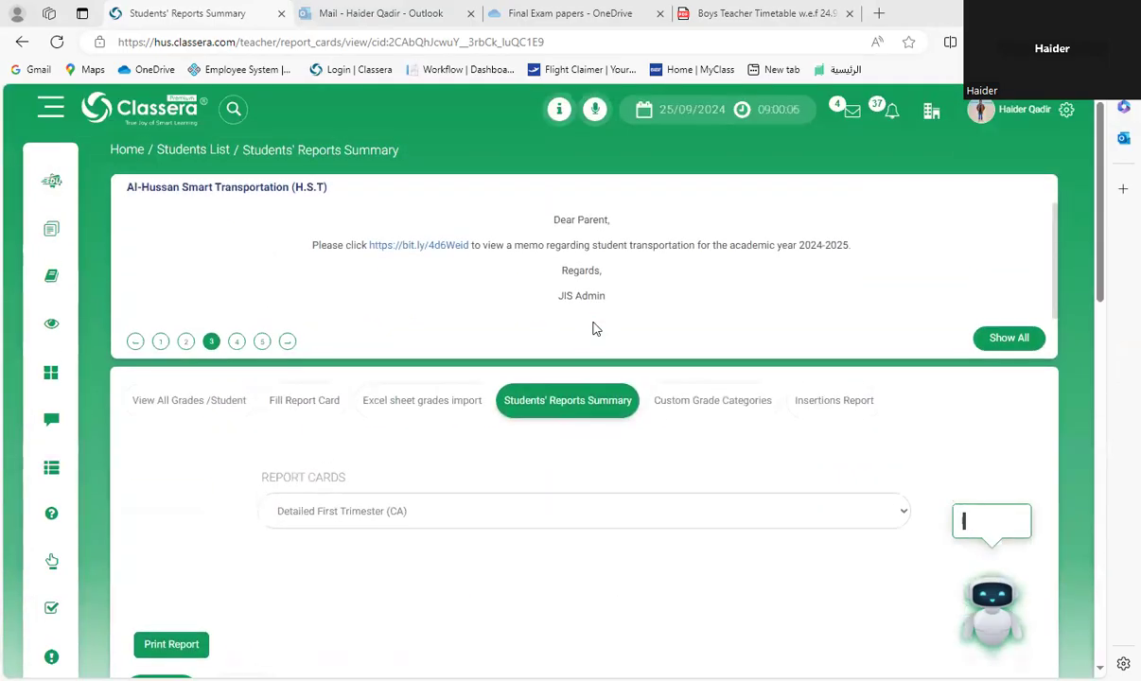